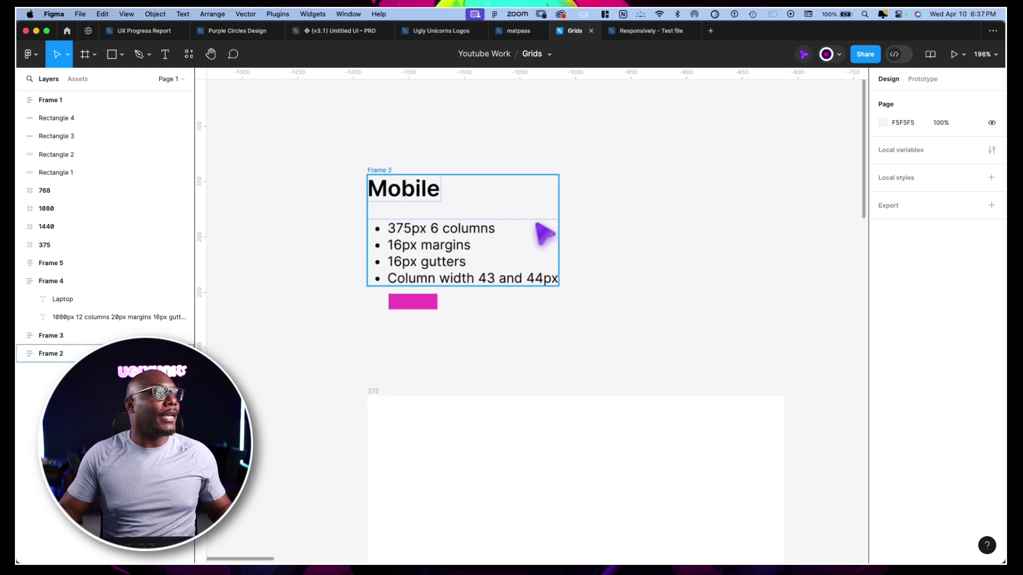
# - Look over the grid notes for Mobile, Laptop and Desktop placed above their artboards
pyautogui.press('Escape')
pyautogui.click(486, 213)
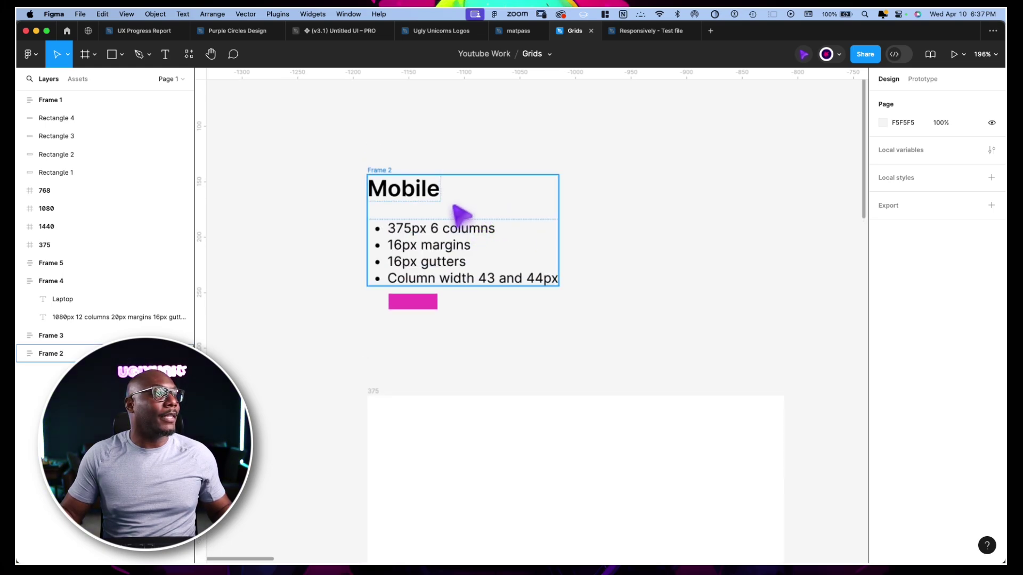
pyautogui.click(560, 213)
pyautogui.hscroll(15, 561, 214)
pyautogui.hscroll(6, 569, 215)
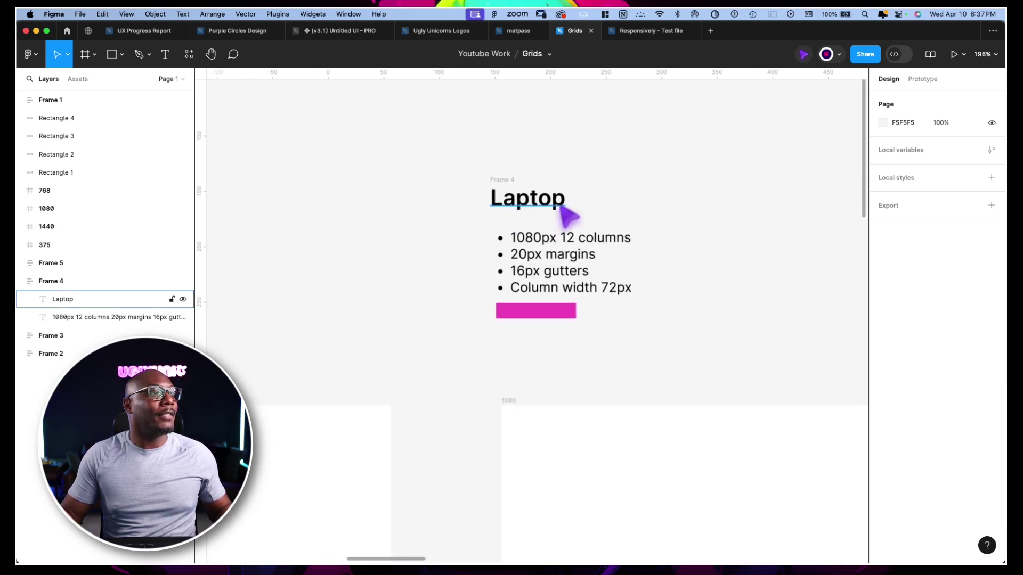
pyautogui.hscroll(18, 568, 213)
pyautogui.hscroll(10, 569, 216)
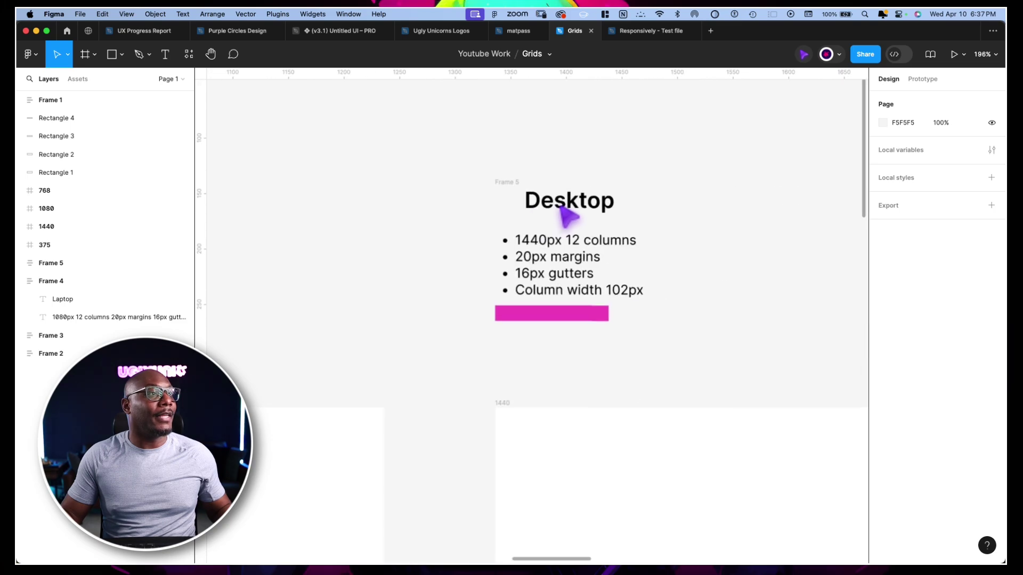
pyautogui.hscroll(-20, 568, 216)
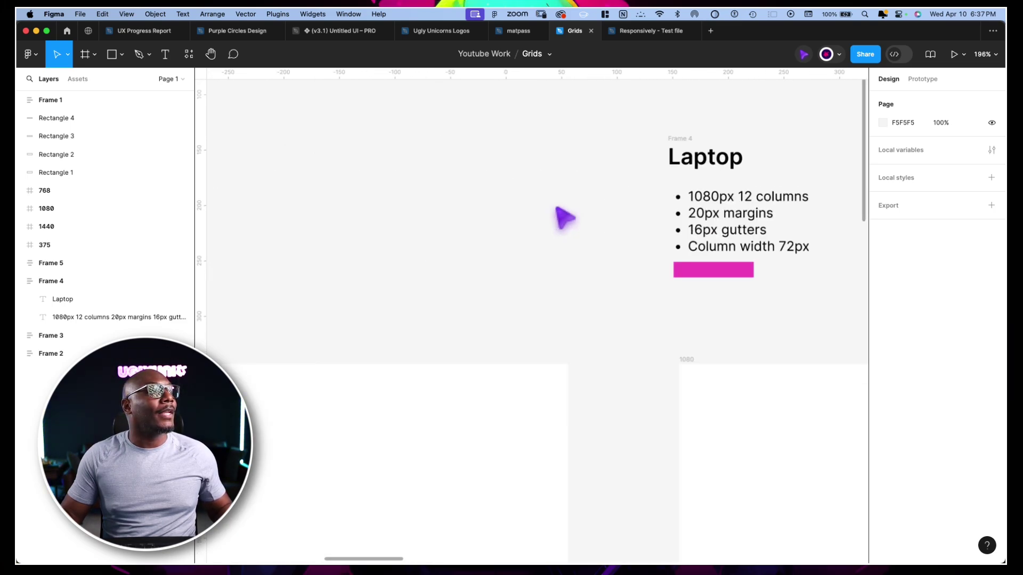
pyautogui.hscroll(-20, 566, 219)
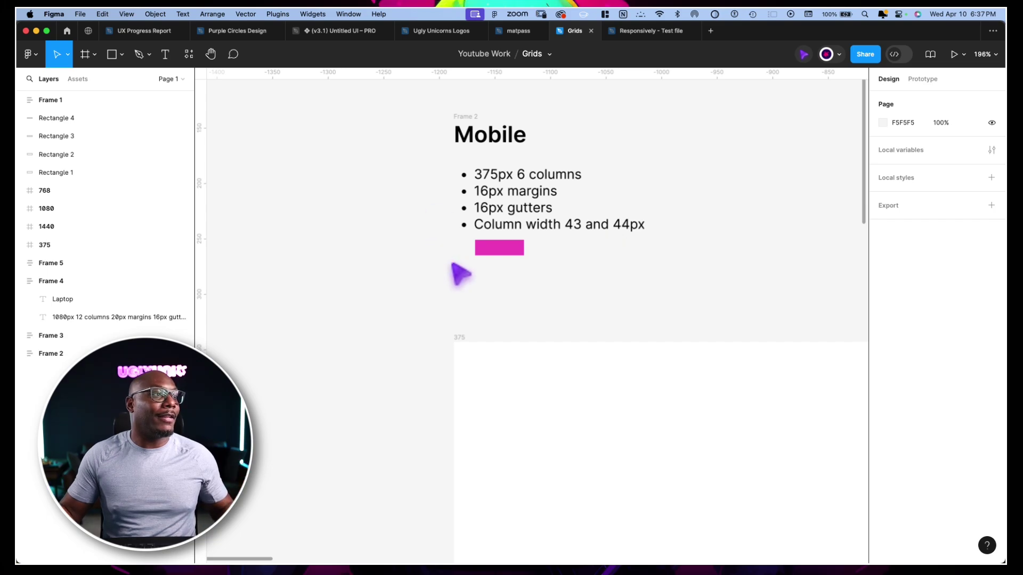
# - Examine the column, margin, gutter and column-width specifications for Tablet, Laptop and Desktop, ending back at the Mobile notes
pyautogui.hscroll(10, 555, 273)
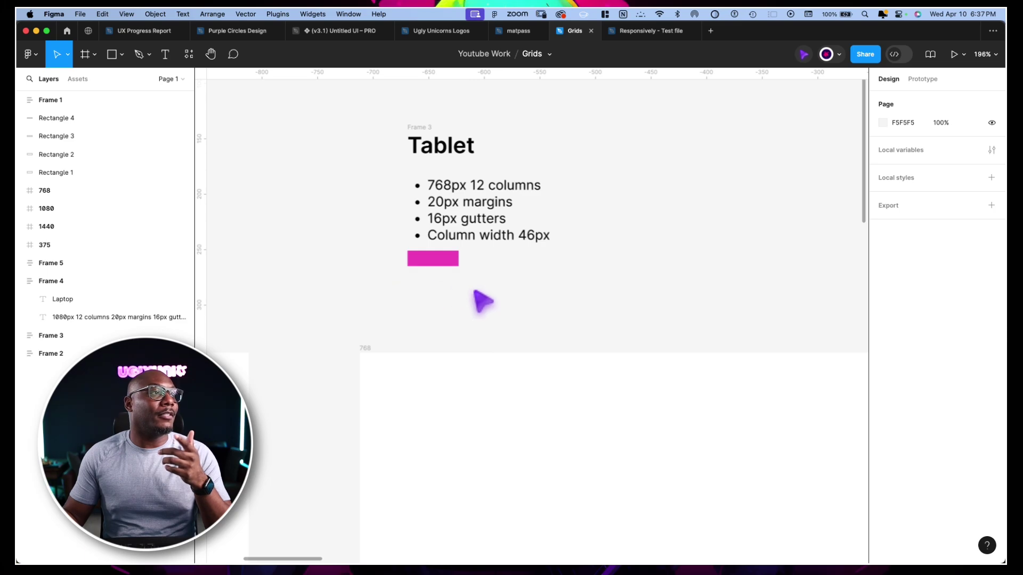
pyautogui.hscroll(15, 584, 284)
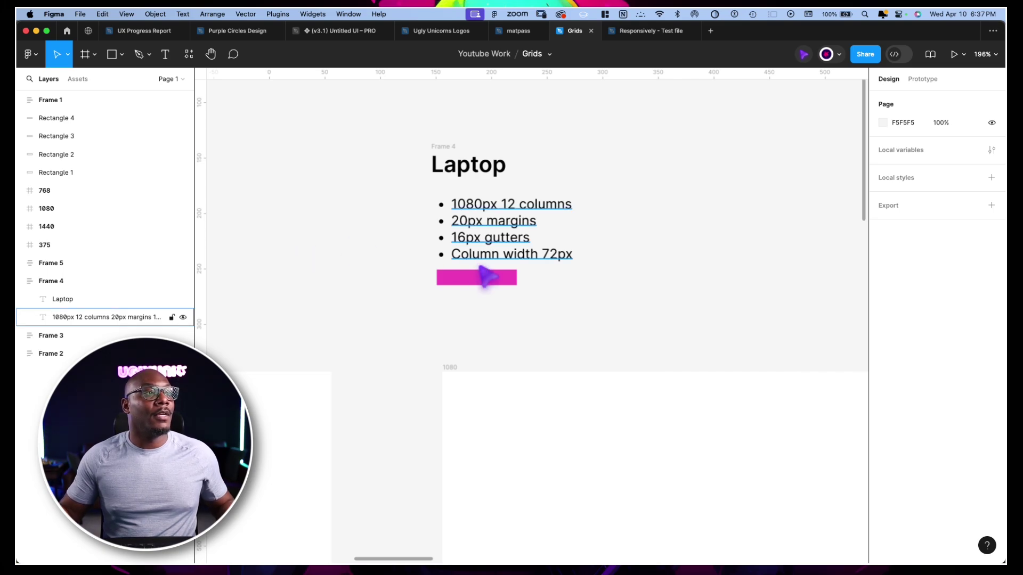
pyautogui.hscroll(15, 485, 277)
pyautogui.hscroll(15, 516, 294)
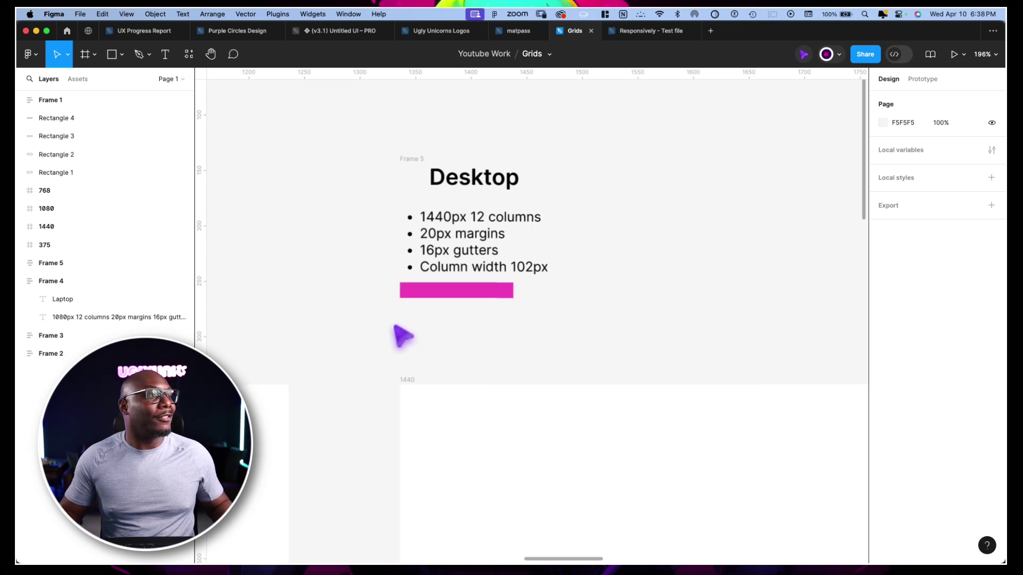
pyautogui.hscroll(-15, 402, 335)
pyautogui.scroll(-5, 408, 332)
pyautogui.hscroll(-15, 407, 331)
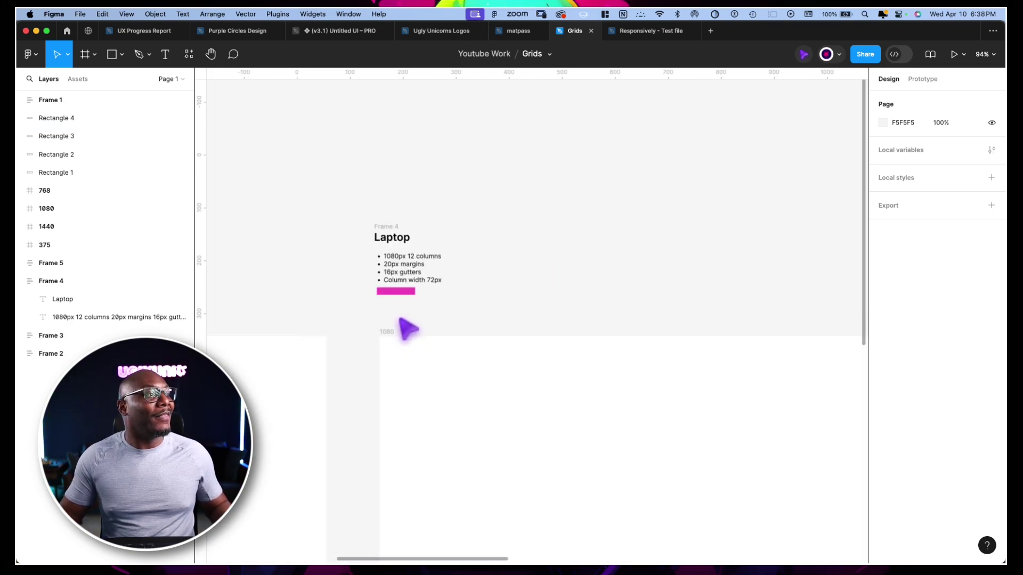
pyautogui.hscroll(-10, 410, 326)
pyautogui.scroll(5, 414, 314)
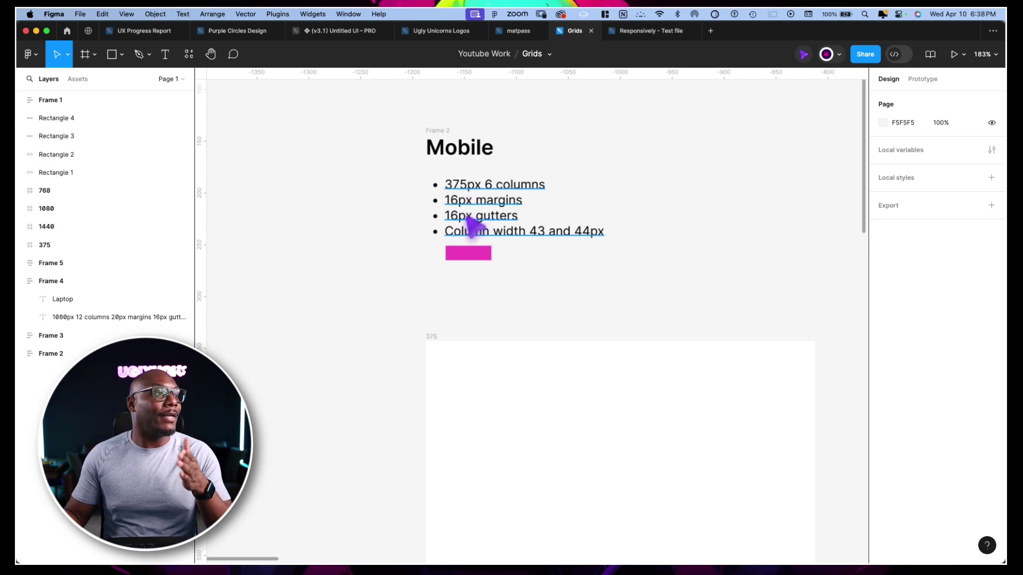
# - Move the pink bar below the Mobile notes into the upper part of the 375 frame, at about X 21, Y 16
pyautogui.click(468, 257)
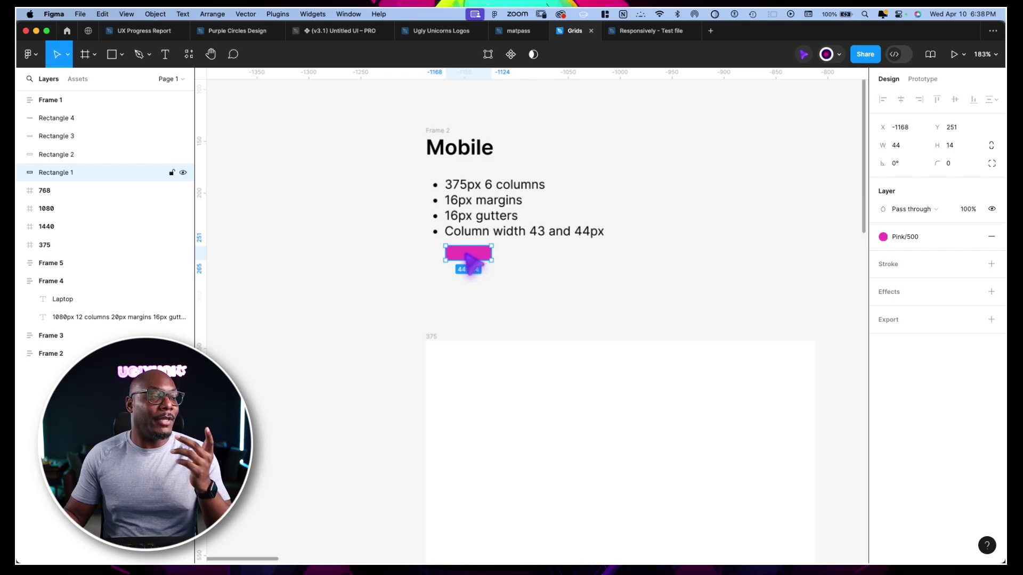
pyautogui.moveTo(470, 260); pyautogui.dragTo(482, 379)
pyautogui.press('cmd+z')
pyautogui.moveTo(466, 252); pyautogui.dragTo(467, 361)
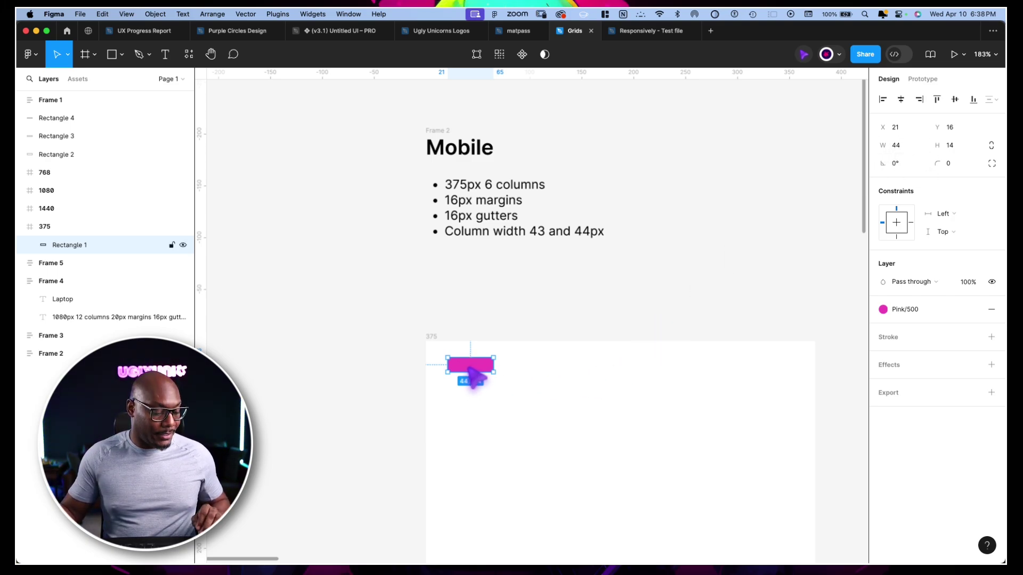
# - Duplicate the pink bar five times across the 375 frame, making a row of six bars about 9 px apart
pyautogui.moveTo(473, 376); pyautogui.dragTo(528, 373)
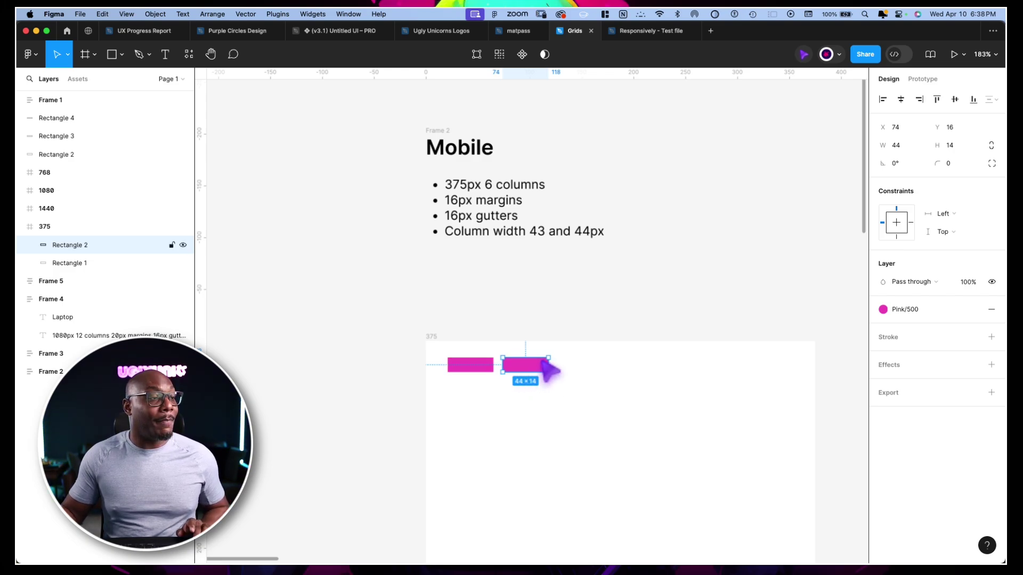
pyautogui.press('super+d')
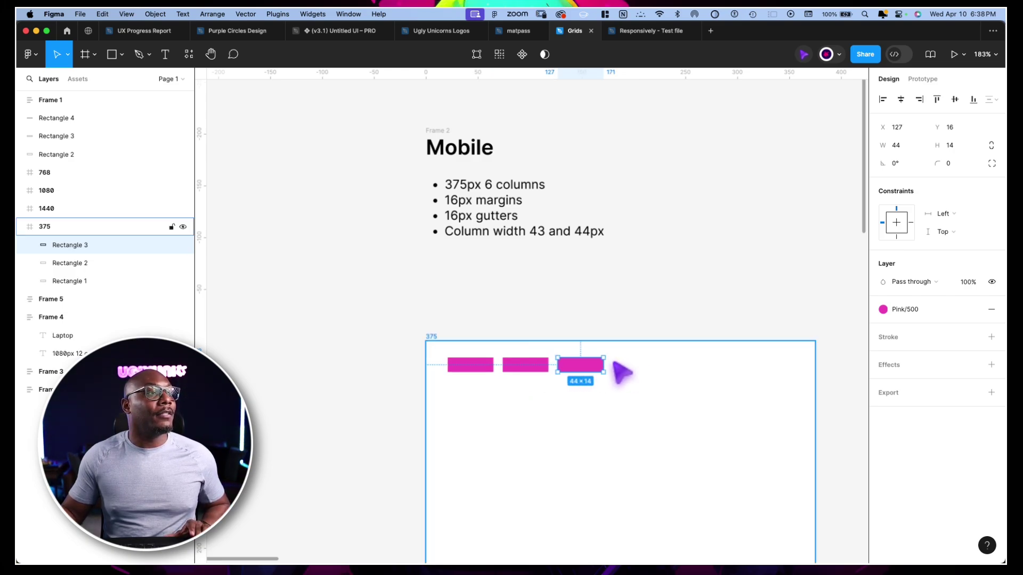
pyautogui.press('super+d')
pyautogui.press('super+d')
pyautogui.press('super+d')
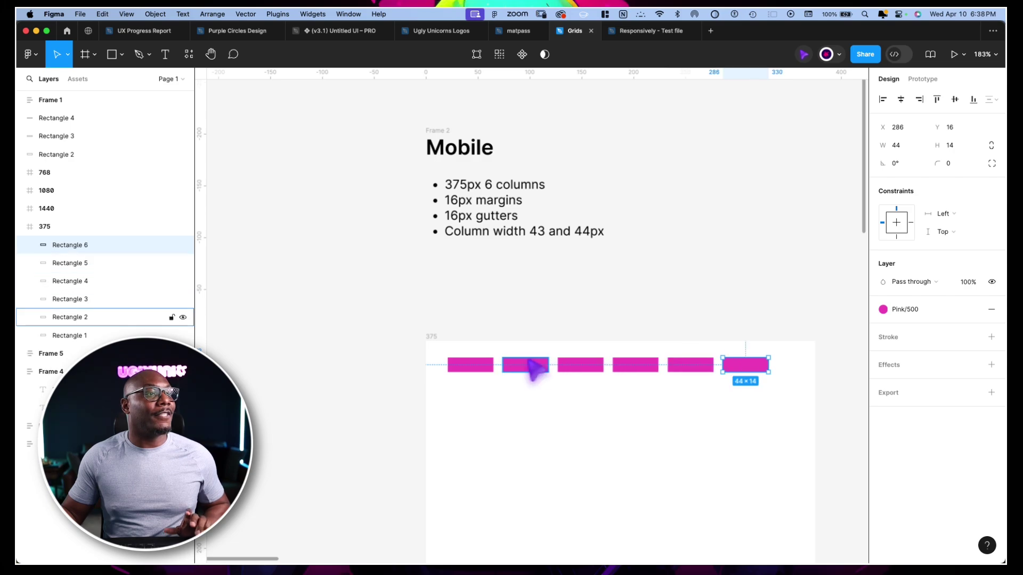
# - Wrap the six pink bars in a horizontal auto layout with a 16 px gap between items
pyautogui.click(482, 347)
pyautogui.moveTo(457, 324); pyautogui.dragTo(735, 388)
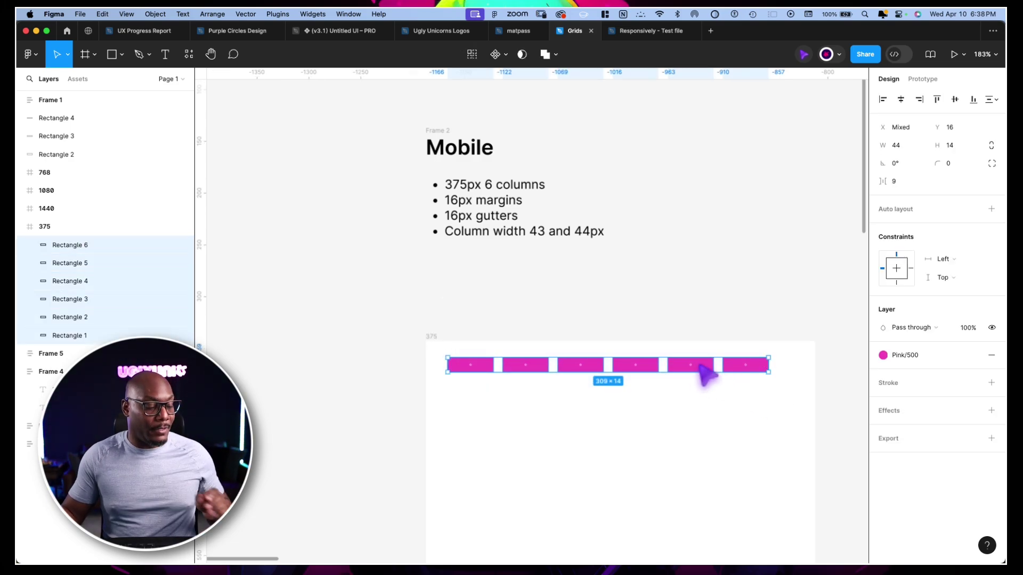
pyautogui.hotkey('shift', 'a')
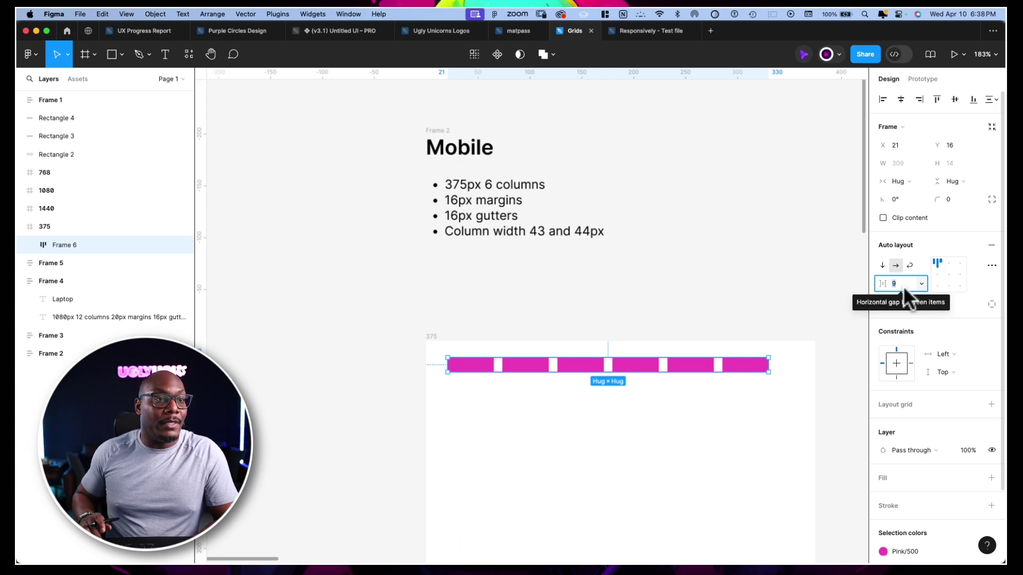
pyautogui.write('16')
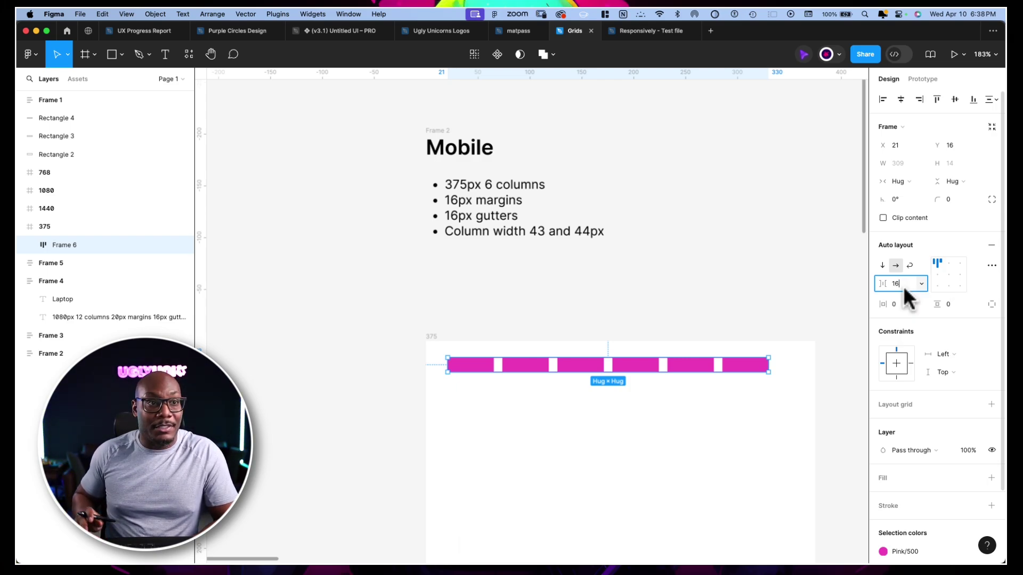
pyautogui.press('Return')
# - Give the auto-layout row 16 px horizontal padding and center it horizontally in the 375 frame
pyautogui.click(895, 305)
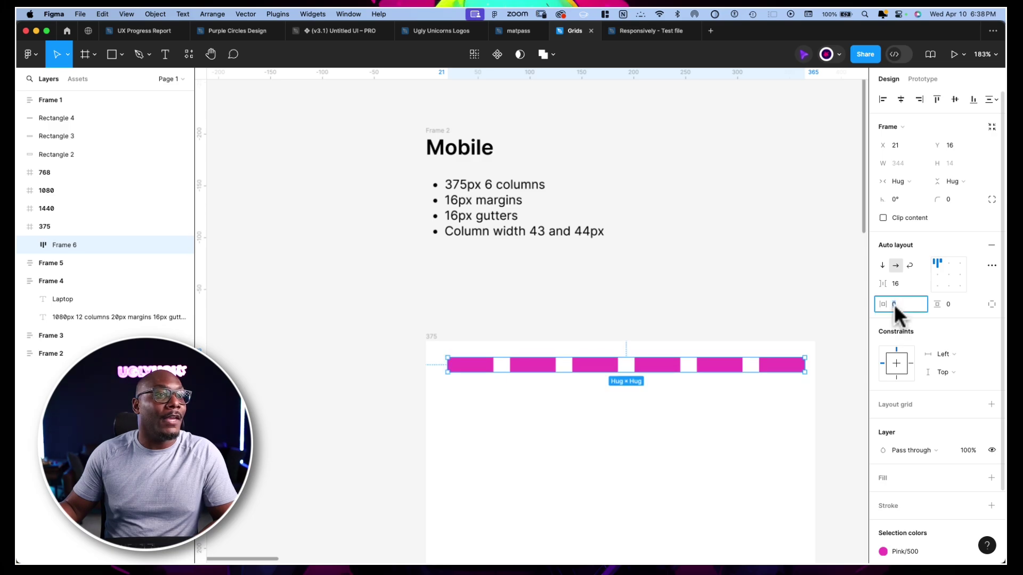
pyautogui.write('16')
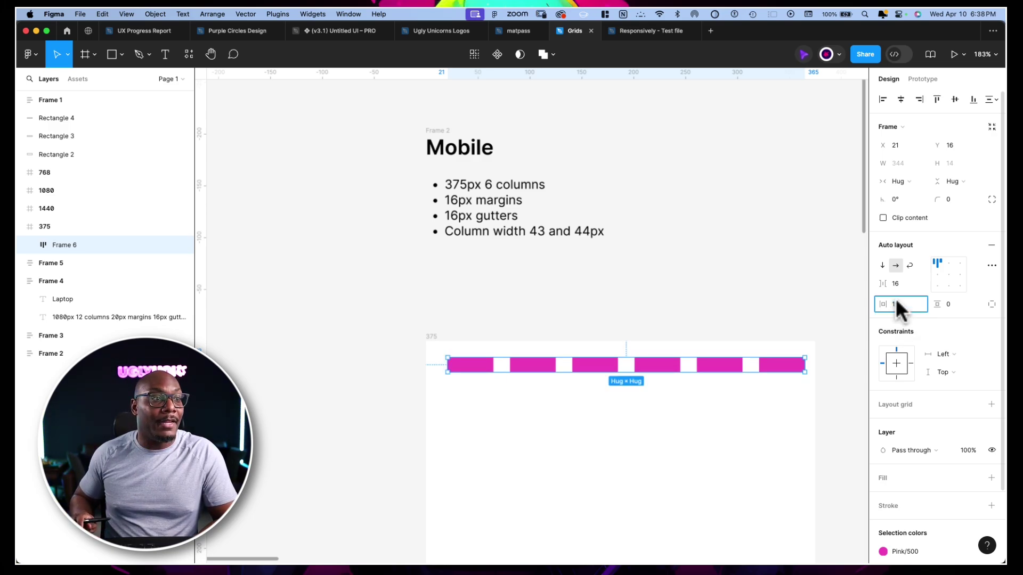
pyautogui.press('Return')
pyautogui.click(901, 99)
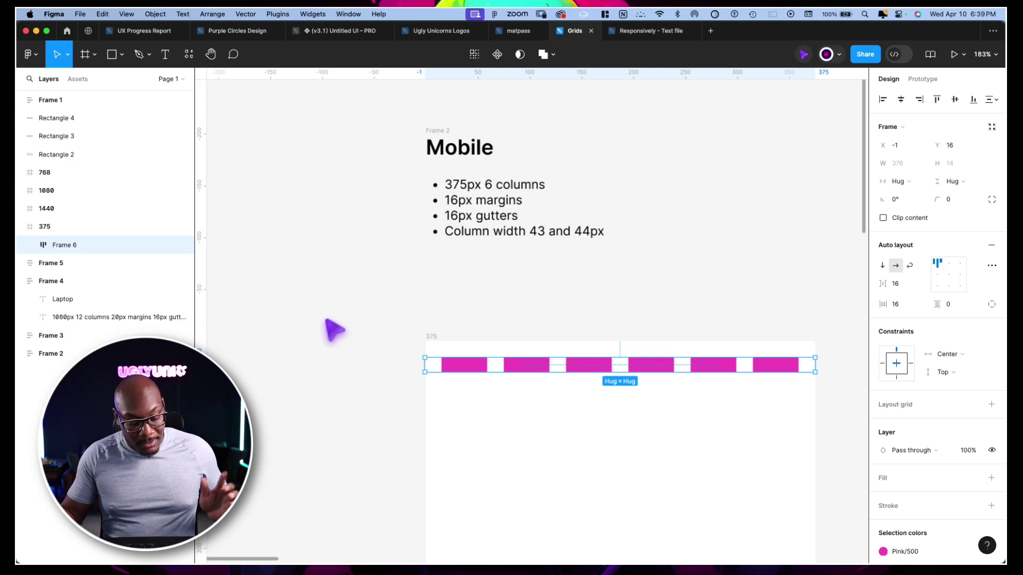
# - Set the width of the second pink bar in the row to 43 px
pyautogui.doubleClick(542, 366)
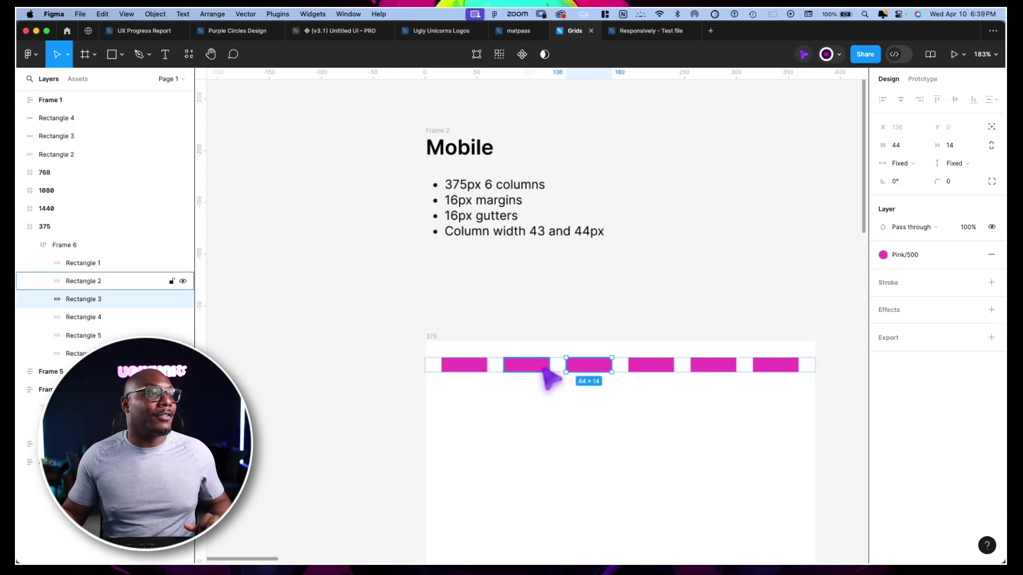
pyautogui.click(909, 145)
pyautogui.write('43')
pyautogui.press('Return')
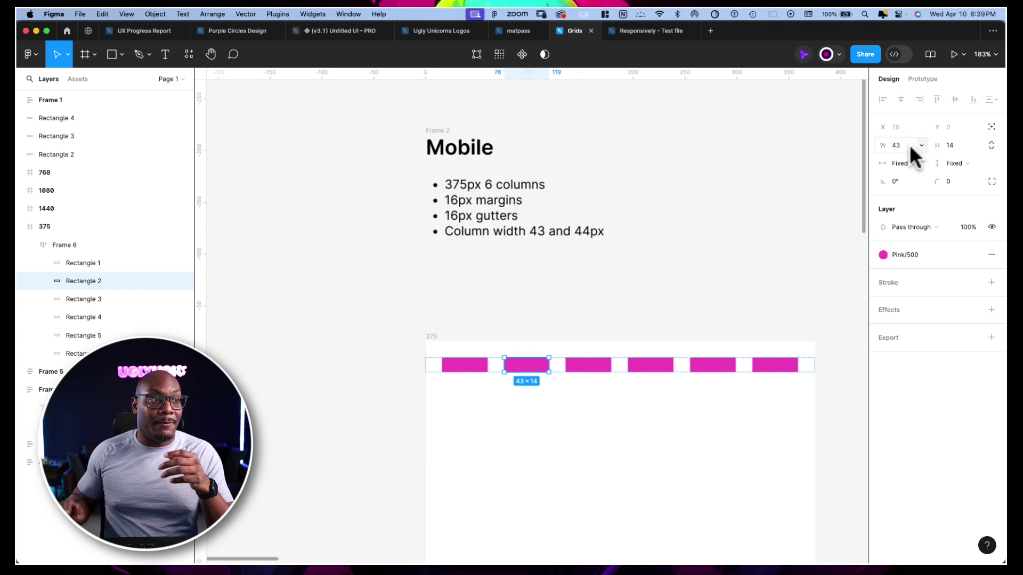
# - Reposition the auto-layout row to X 0, flush with the left edge of the 375 frame
pyautogui.click(621, 368)
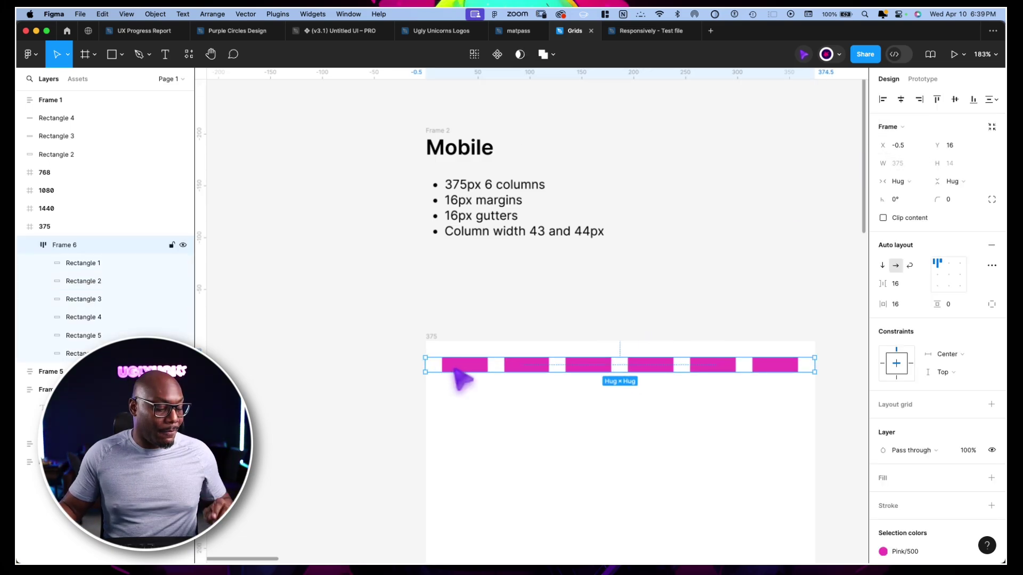
pyautogui.click(453, 365)
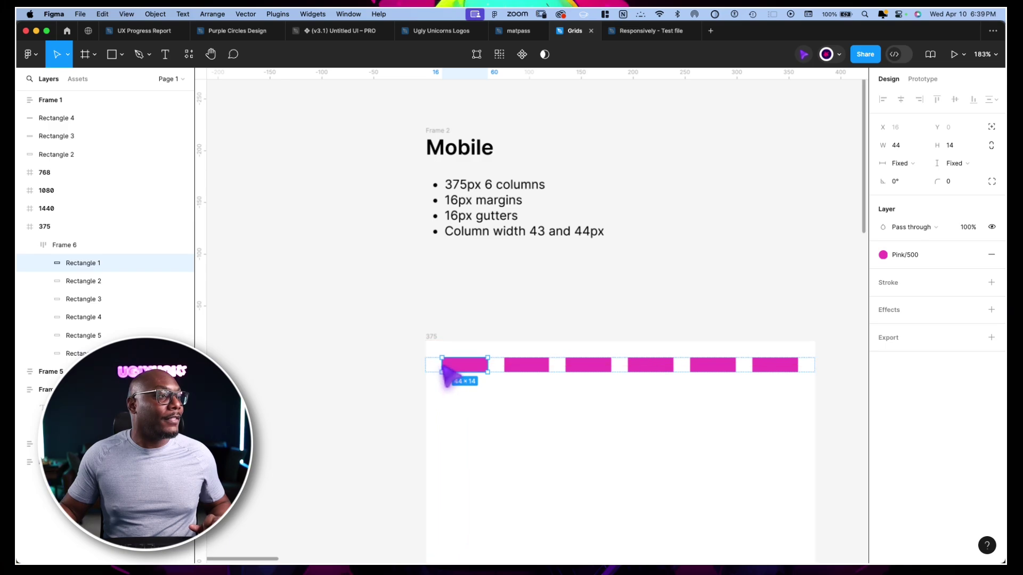
pyautogui.scroll(5, 456, 368)
pyautogui.click(441, 373)
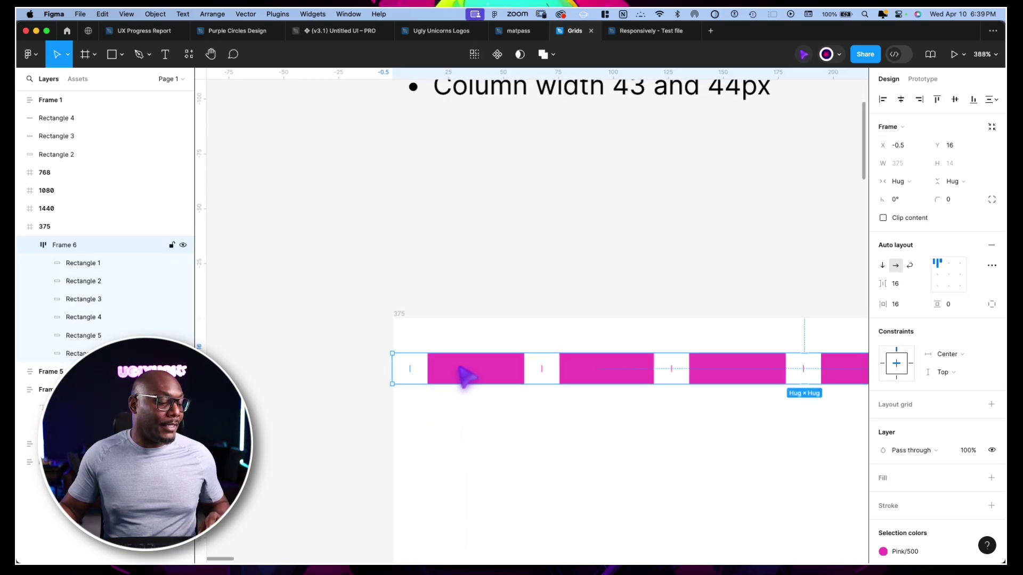
pyautogui.click(535, 368)
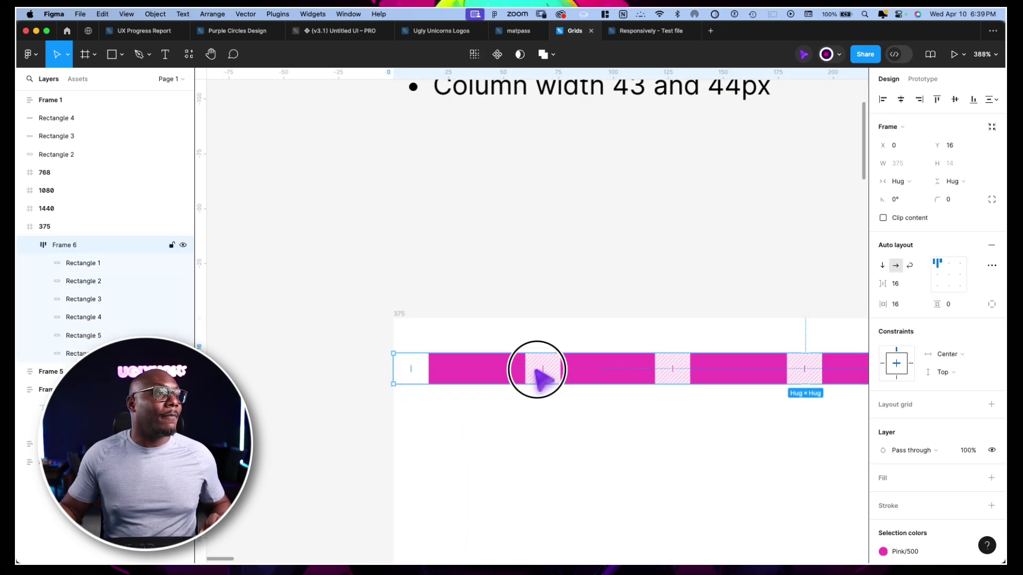
# - Check the widths of the individual pink bars and measure the first bar's distance to the edges of the 375 frame
pyautogui.scroll(-5, 613, 351)
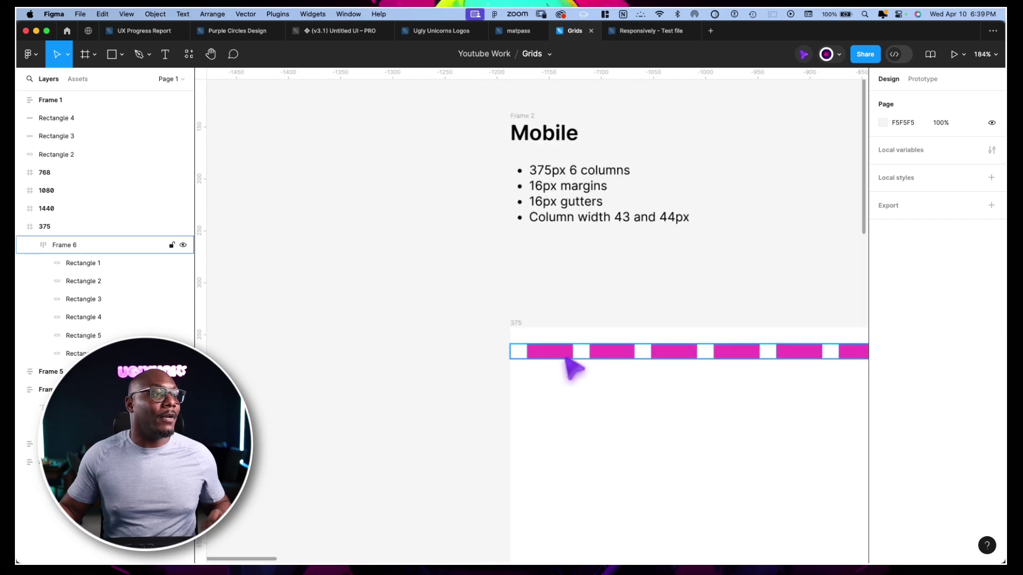
pyautogui.click(563, 356)
pyautogui.click(610, 360)
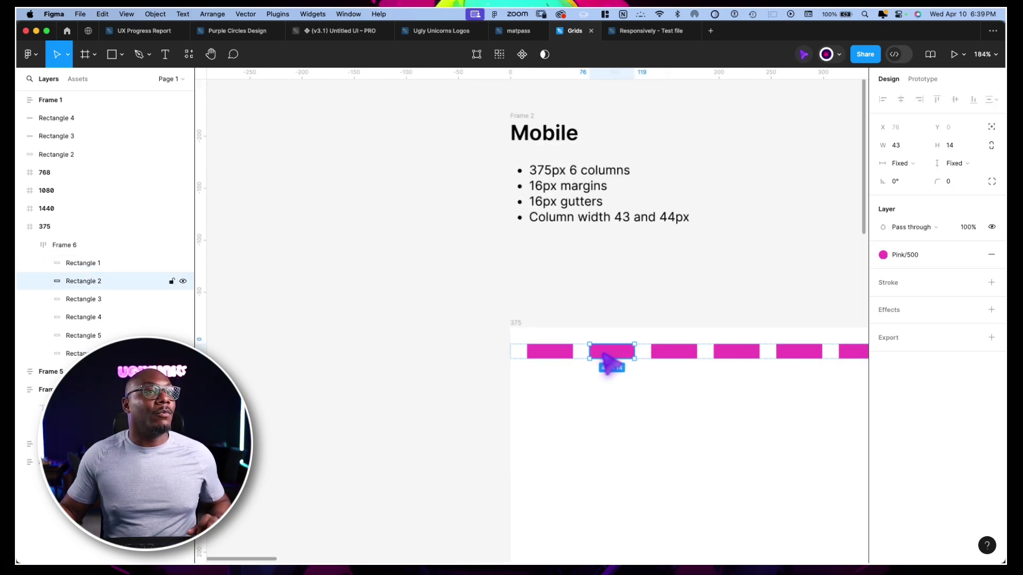
pyautogui.click(678, 358)
pyautogui.click(733, 362)
pyautogui.hscroll(5, 709, 356)
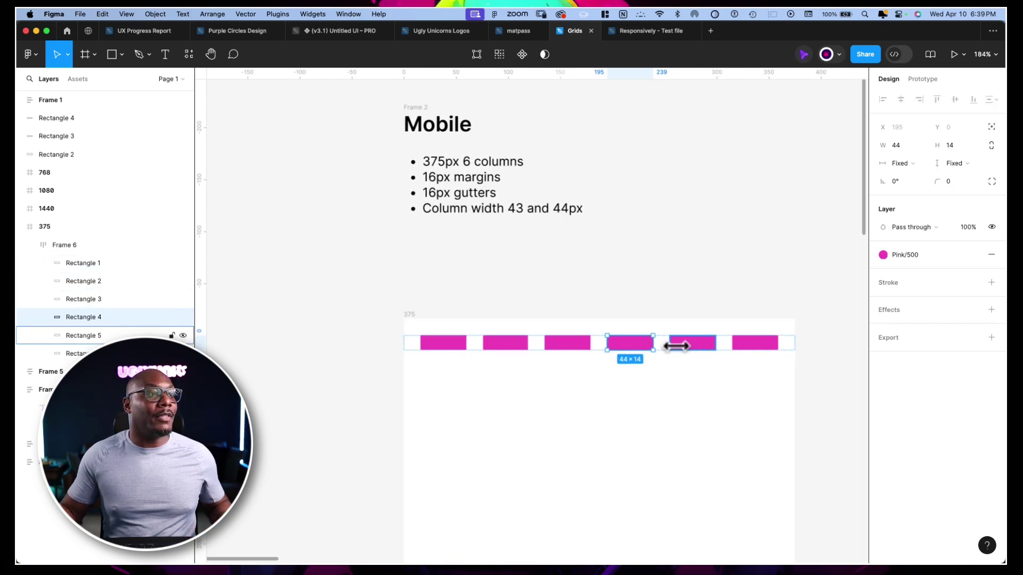
pyautogui.click(743, 360)
pyautogui.click(752, 352)
pyautogui.press('Escape')
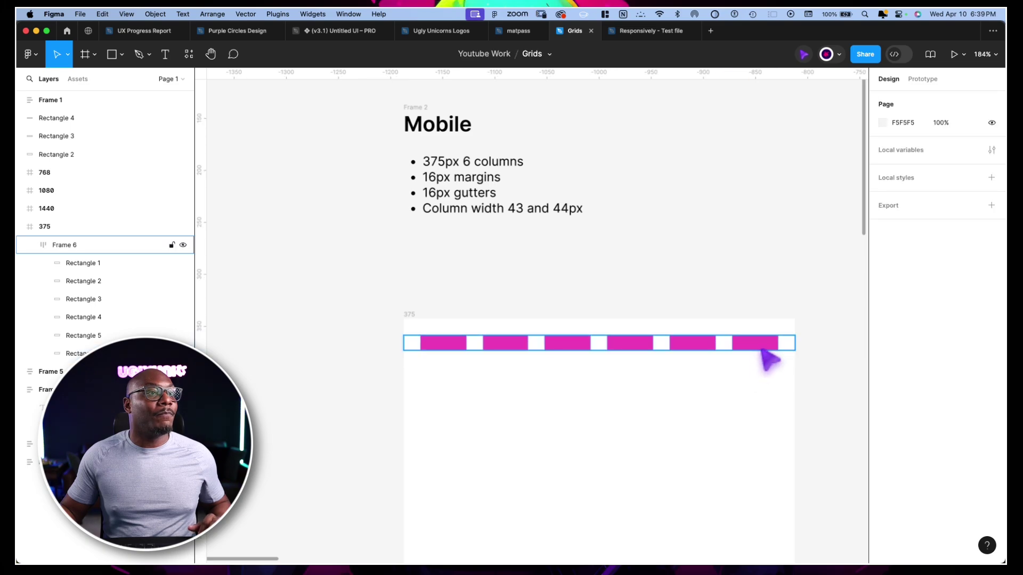
pyautogui.click(766, 347)
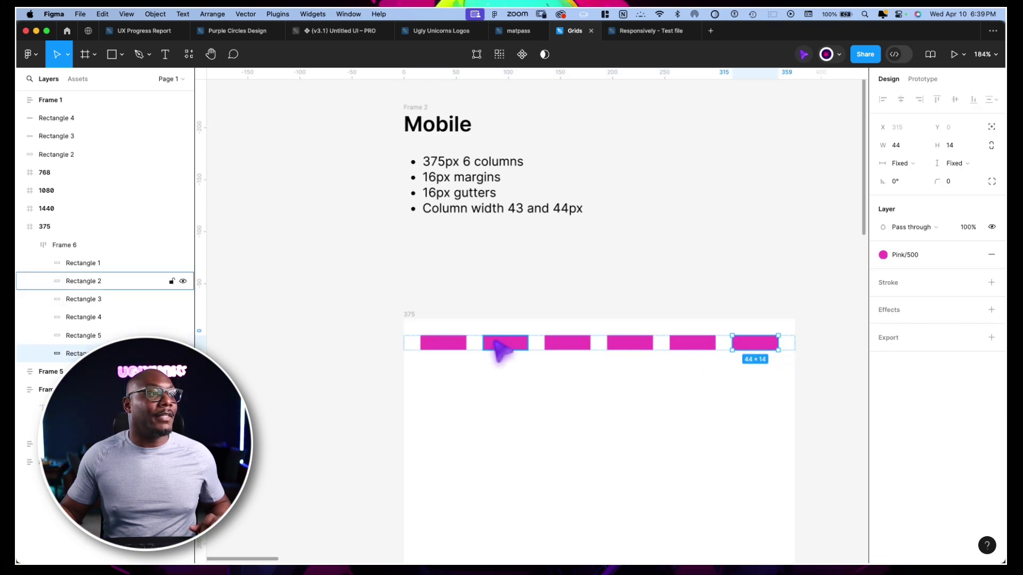
pyautogui.click(450, 343)
pyautogui.press('alt')
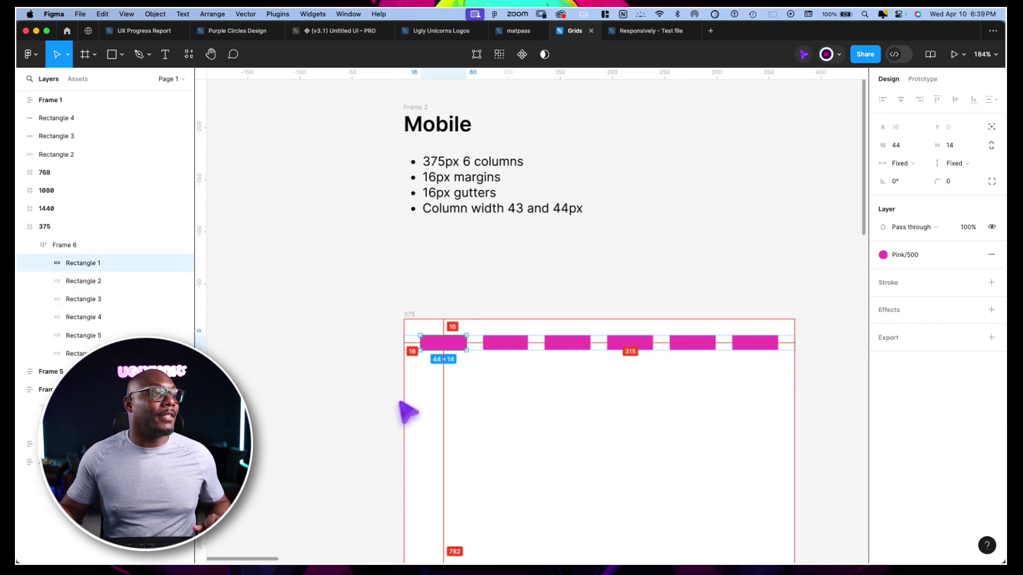
pyautogui.click(398, 403)
pyautogui.scroll(-2, 498, 327)
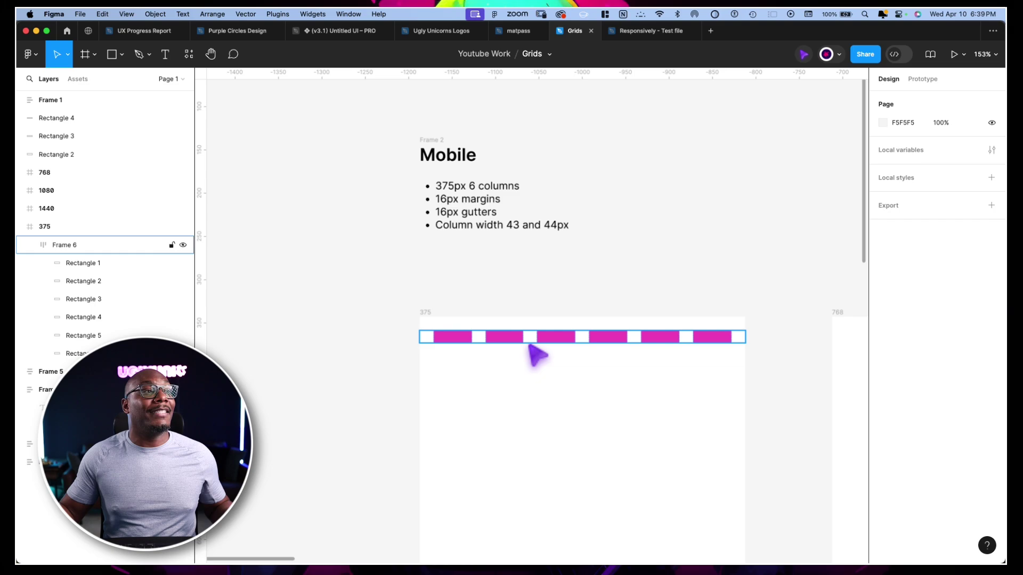
# - Align the auto-layout row to the top of the 375 frame and stretch it to the full 812 px frame height
pyautogui.click(469, 341)
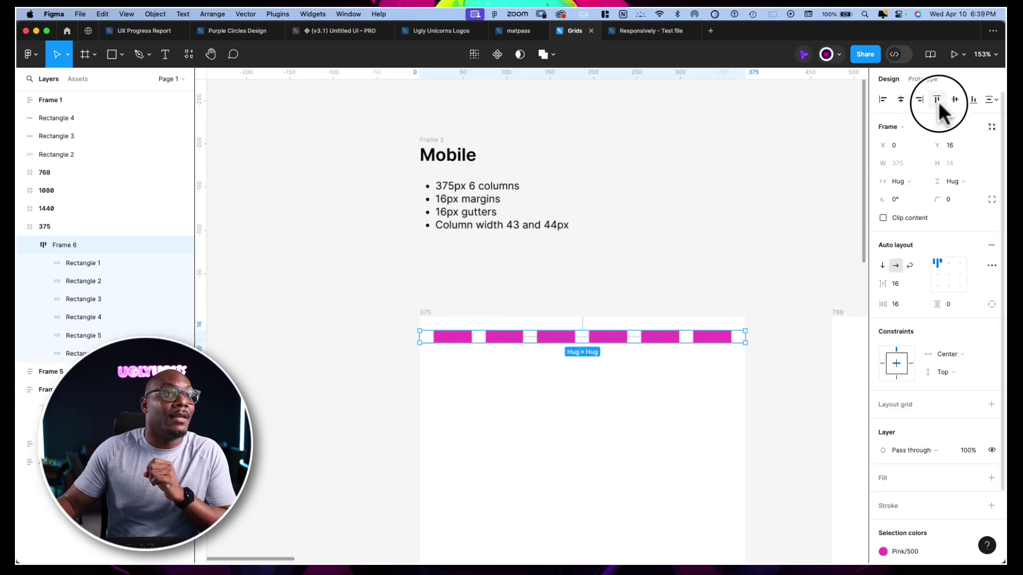
pyautogui.click(937, 100)
pyautogui.scroll(-3, 589, 273)
pyautogui.scroll(-4, 583, 261)
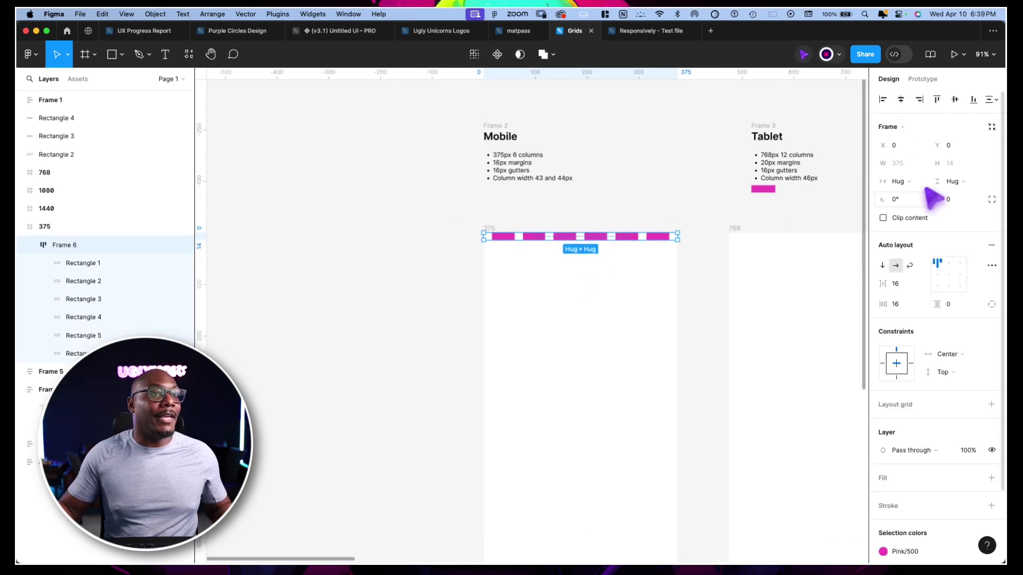
pyautogui.click(953, 181)
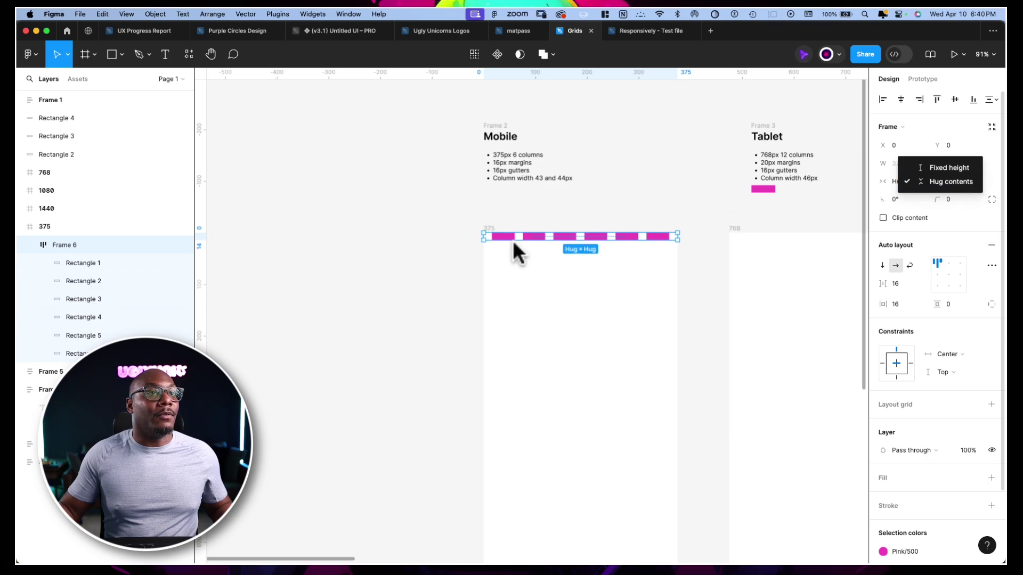
pyautogui.press('Escape')
pyautogui.scroll(-3, 564, 238)
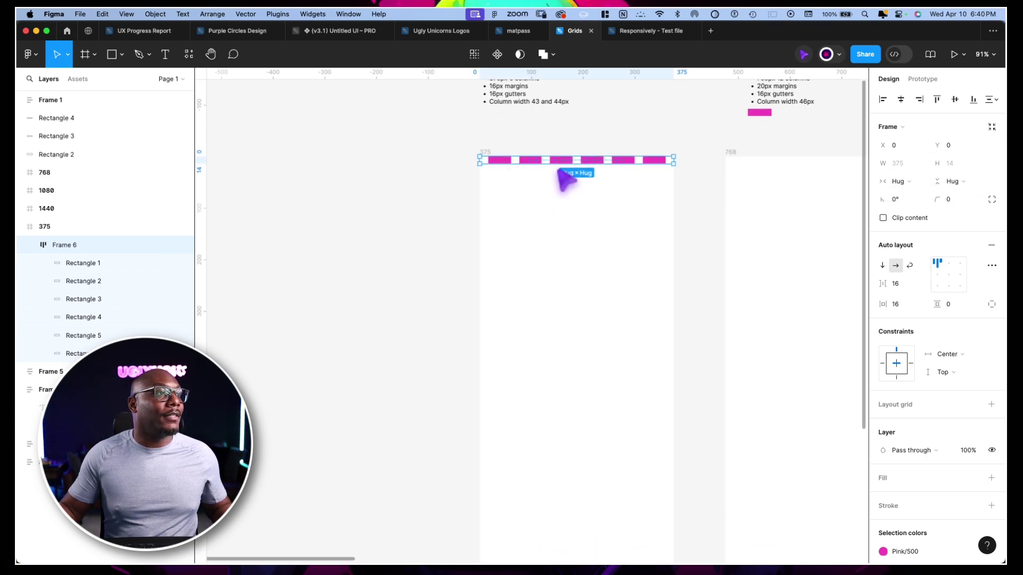
pyautogui.moveTo(557, 164); pyautogui.dragTo(542, 443)
# - Set the height of all six pink bars in the 375 frame's row to fill the container
pyautogui.scroll(5, 520, 258)
pyautogui.scroll(5, 520, 258)
pyautogui.scroll(-5, 513, 249)
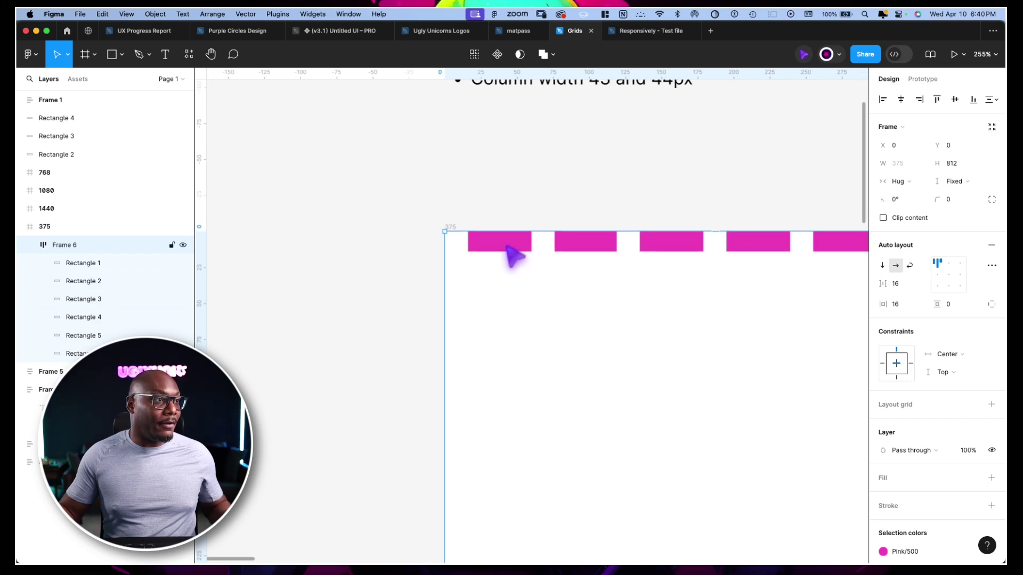
pyautogui.click(501, 243)
pyautogui.keyDown('shift'); pyautogui.click(554, 242); pyautogui.keyUp('shift')
pyautogui.click(953, 163)
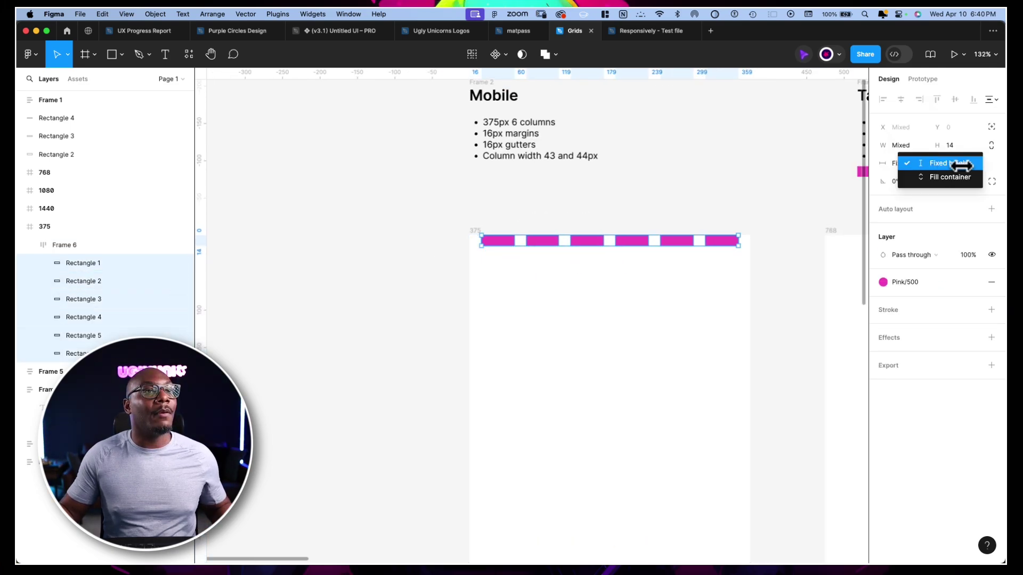
pyautogui.click(956, 179)
pyautogui.click(423, 260)
pyautogui.scroll(-5, 526, 306)
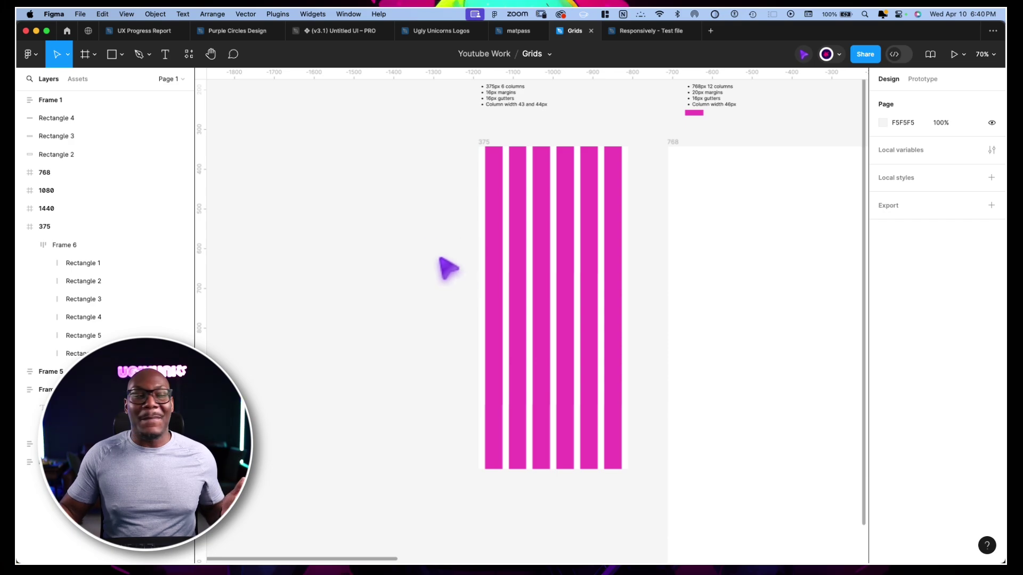
pyautogui.hscroll(3, 490, 256)
pyautogui.click(511, 274)
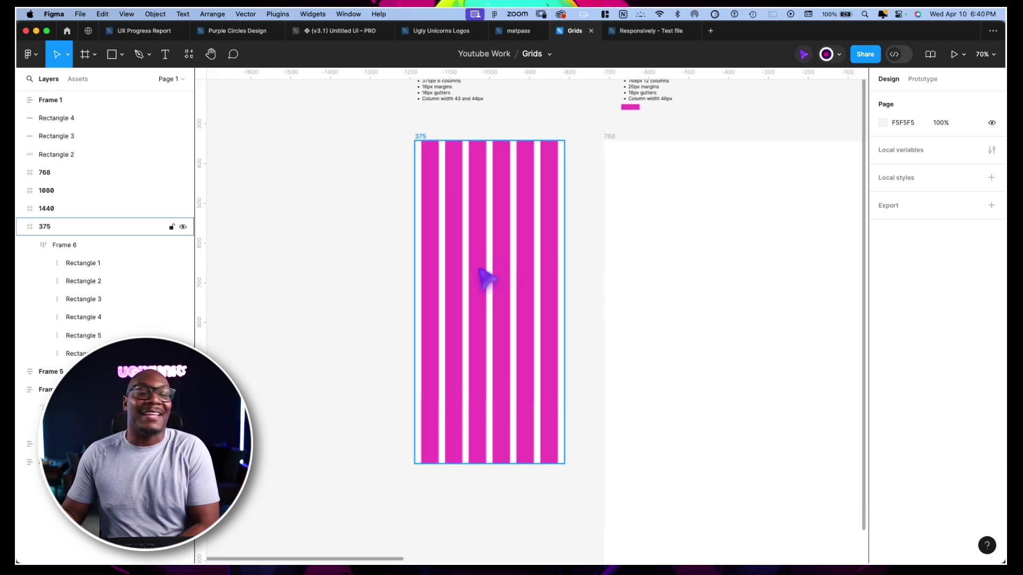
pyautogui.press('Escape')
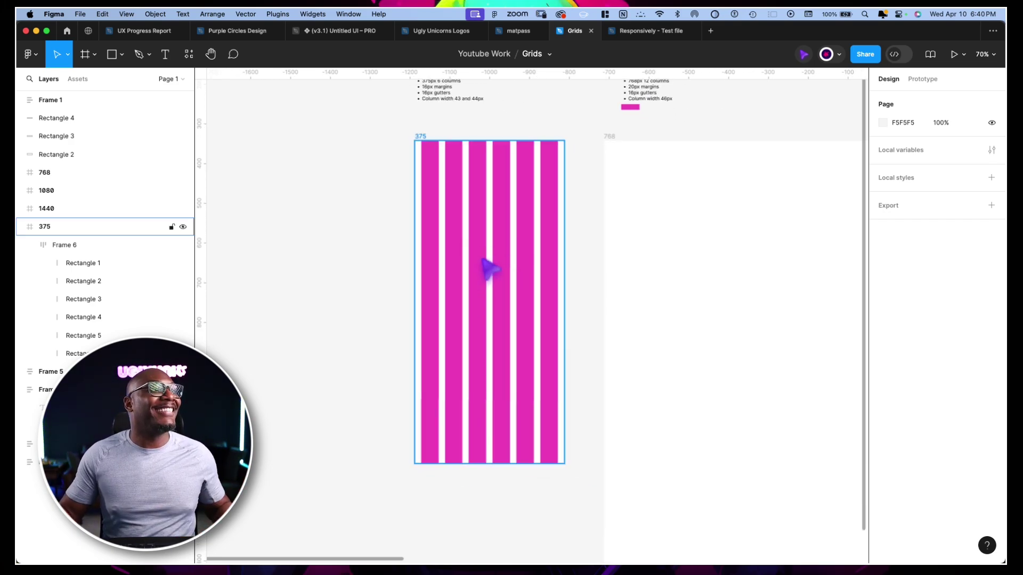
# - Draw a grey rectangle about 100 by 63 px in the empty canvas beside the 375 frame
pyautogui.scroll(3, 530, 251)
pyautogui.scroll(5, 395, 231)
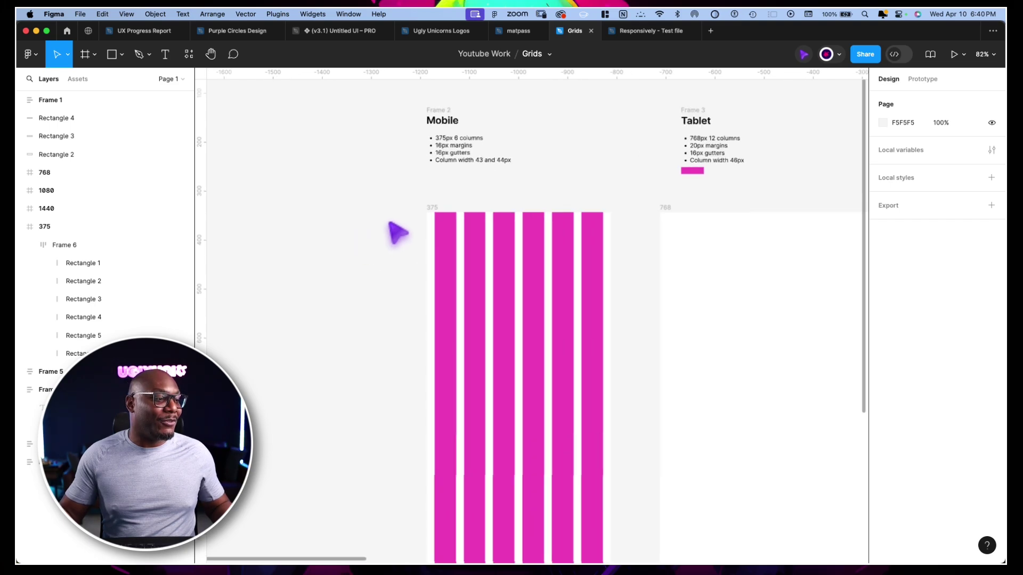
pyautogui.press('r')
pyautogui.moveTo(372, 178); pyautogui.dragTo(461, 234)
pyautogui.moveTo(408, 214)
pyautogui.mouseDown()
pyautogui.moveTo(446, 266)
pyautogui.moveTo(525, 280)
pyautogui.moveTo(356, 222)
pyautogui.mouseUp()
# - Put the grey rectangle into the 375 column row with absolute positioning and stretch it to 223 px across the first four columns
pyautogui.click(467, 204)
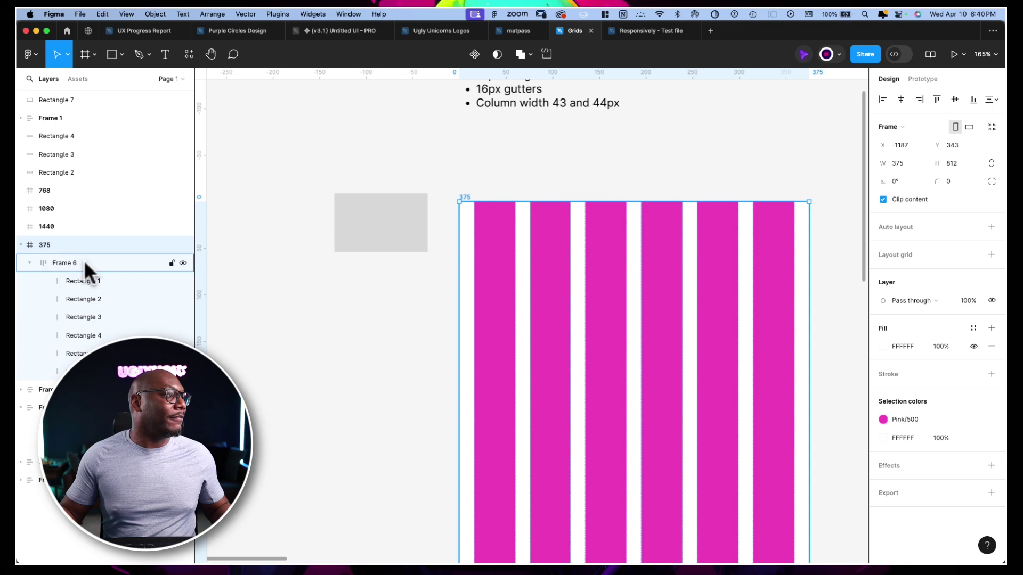
pyautogui.moveTo(384, 221); pyautogui.dragTo(506, 256)
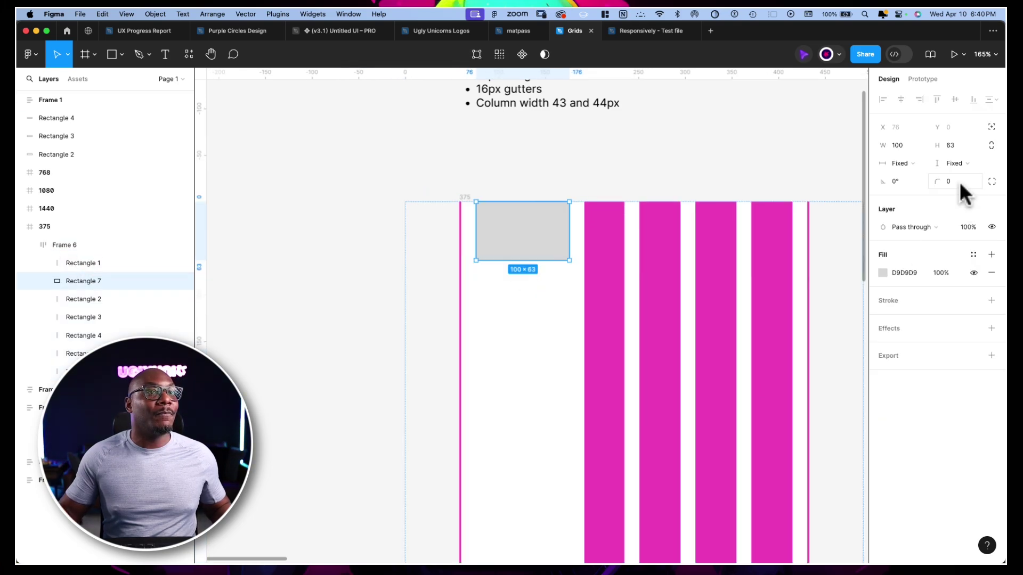
pyautogui.click(991, 128)
pyautogui.moveTo(544, 243); pyautogui.dragTo(536, 265)
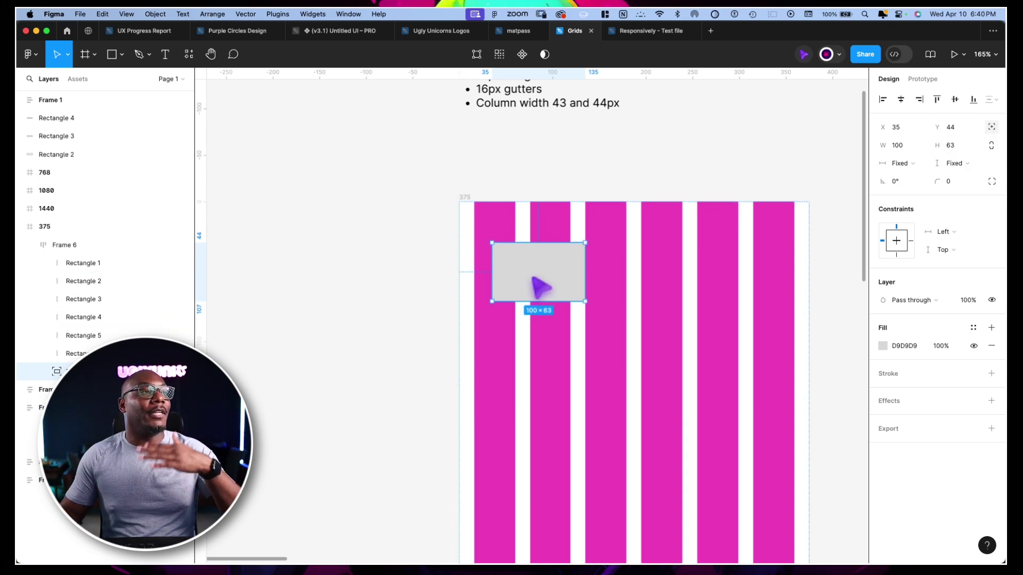
pyautogui.moveTo(535, 276); pyautogui.dragTo(681, 277)
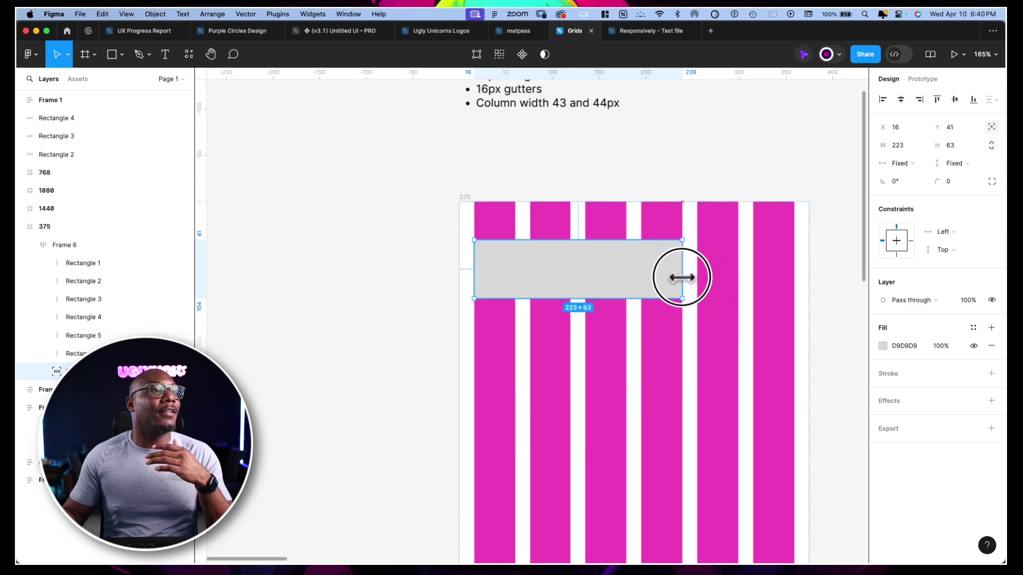
# - Duplicate the grey block twice below, widening the first copy to 343 px across six columns and narrowing the second to two columns
pyautogui.moveTo(615, 281); pyautogui.dragTo(602, 365)
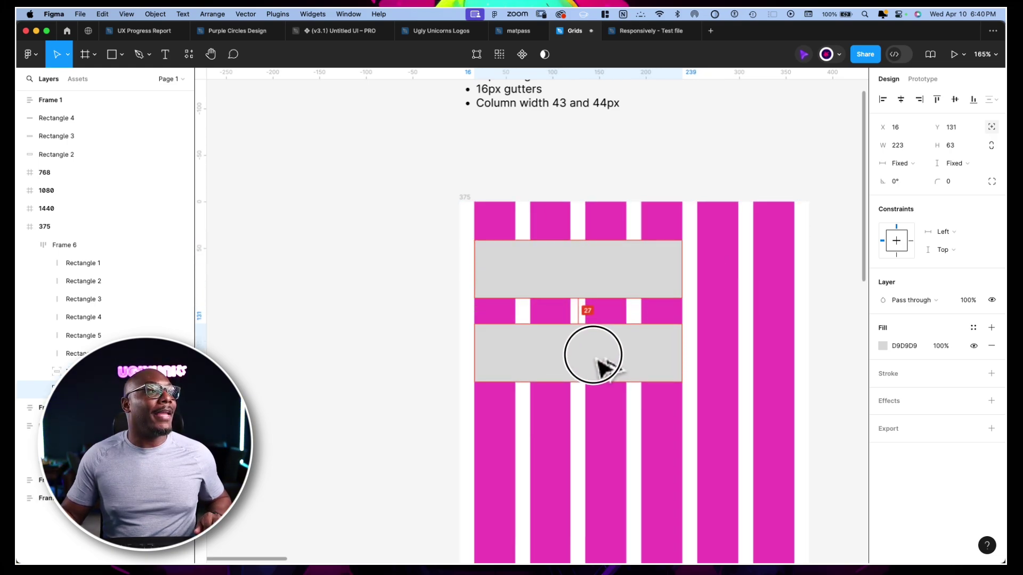
pyautogui.moveTo(681, 365); pyautogui.dragTo(784, 355)
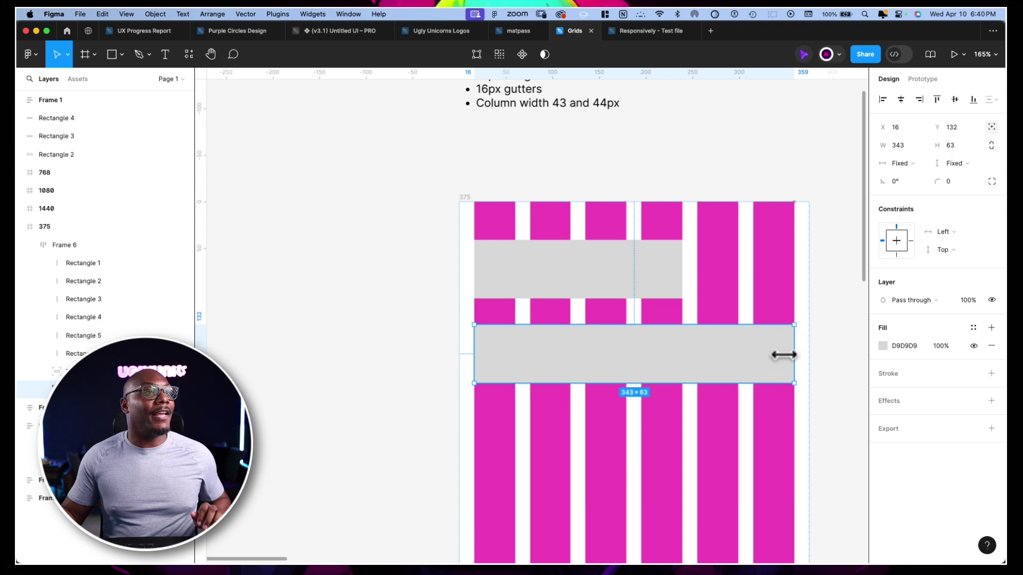
pyautogui.moveTo(614, 358); pyautogui.dragTo(593, 427)
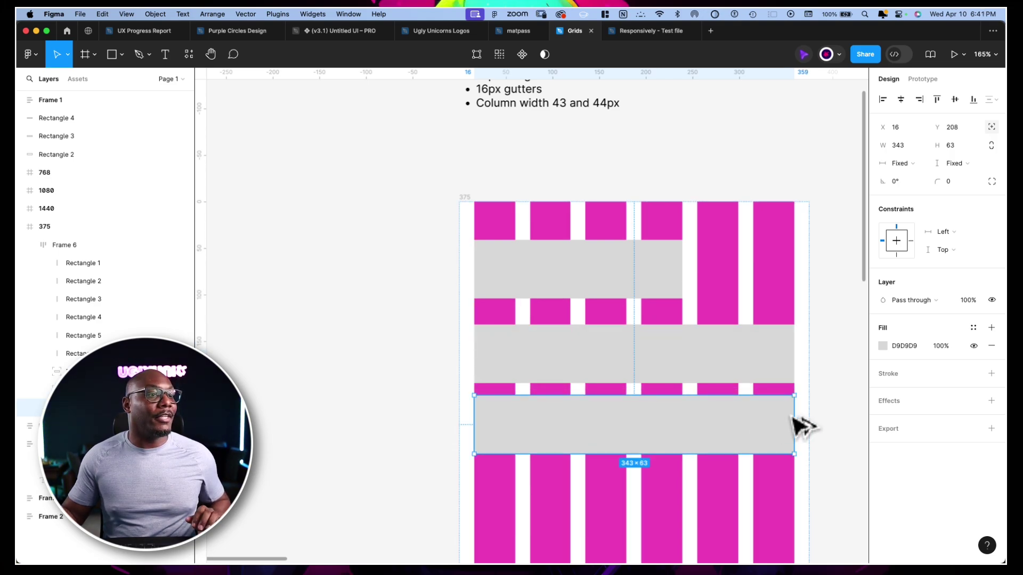
pyautogui.moveTo(801, 425); pyautogui.dragTo(570, 407)
pyautogui.click(398, 354)
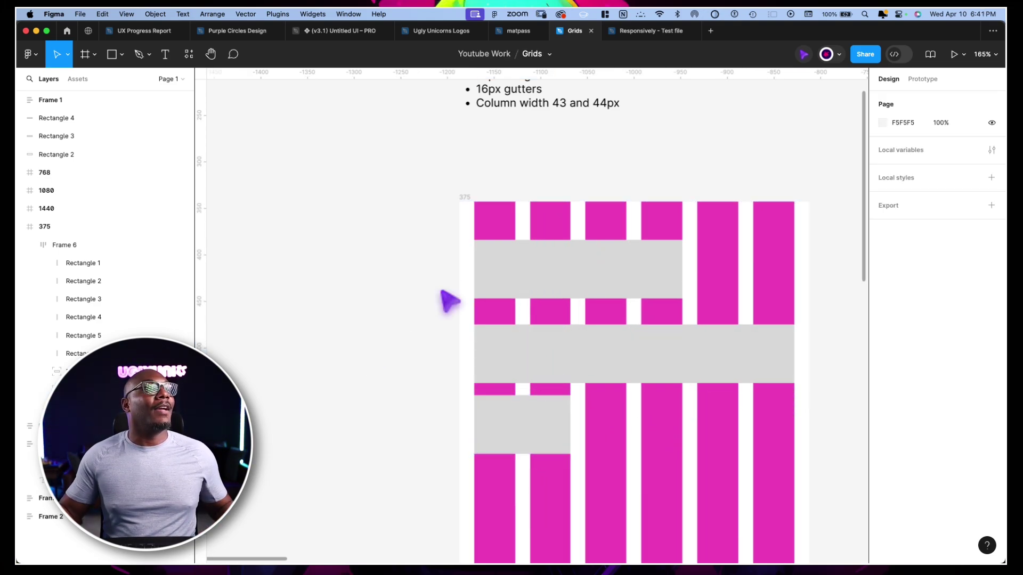
# - Move the Tablet pink bar into the 768 frame and place a duplicate beside it at X 99, Y 47
pyautogui.scroll(-5, 493, 289)
pyautogui.hscroll(5, 584, 295)
pyautogui.scroll(-2, 564, 288)
pyautogui.hscroll(2, 563, 289)
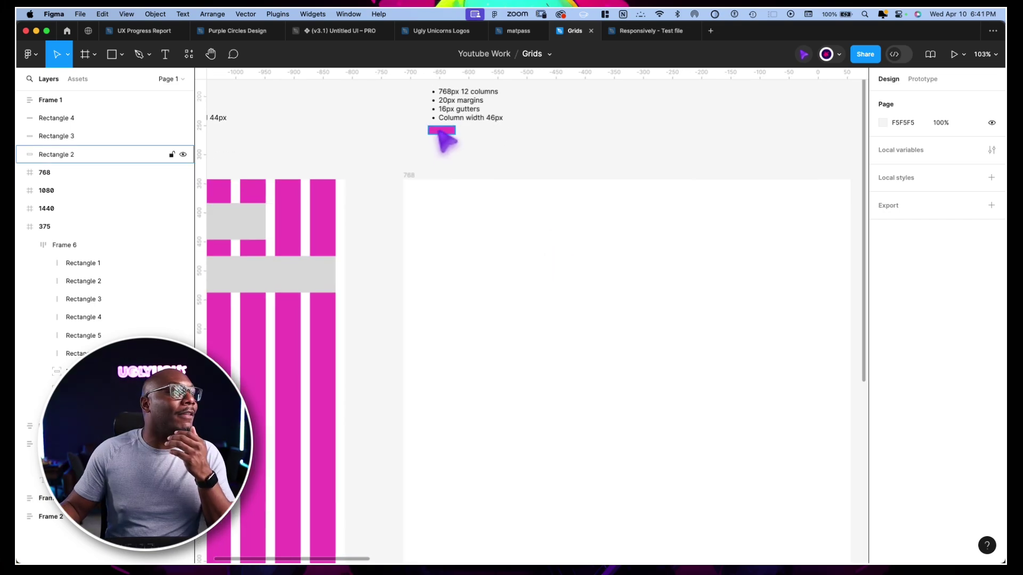
pyautogui.moveTo(442, 136); pyautogui.dragTo(487, 234)
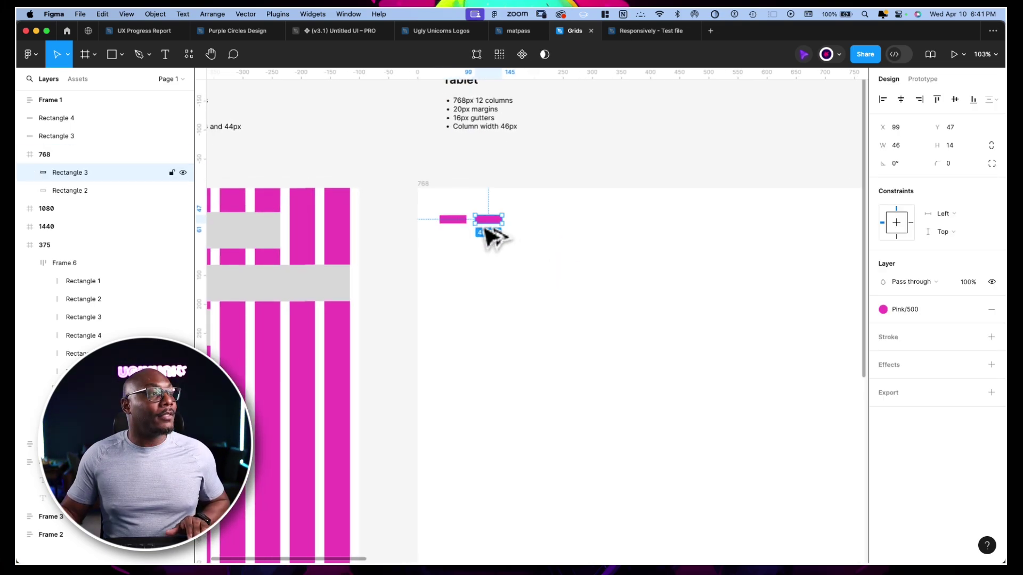
# - Repeat the bar duplication ten times to complete a row of twelve pink bars in the 768 frame
pyautogui.press('super+d')
pyautogui.press('super+d')
pyautogui.press('super+d')
pyautogui.press('super+d')
pyautogui.press('super+d')
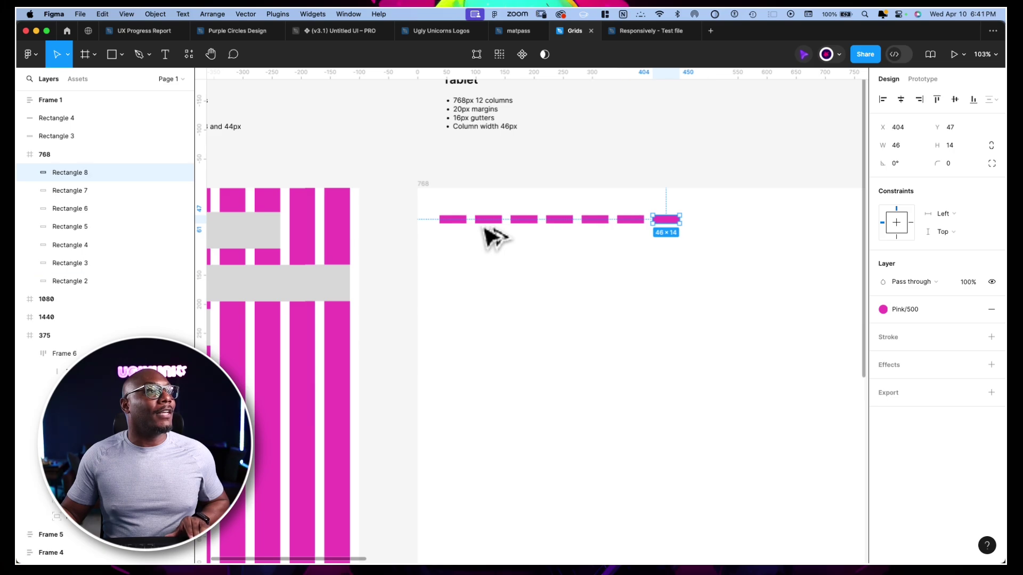
pyautogui.press('super+d')
pyautogui.press('super+d')
pyautogui.press('super+d')
pyautogui.press('super+d')
pyautogui.press('super+d')
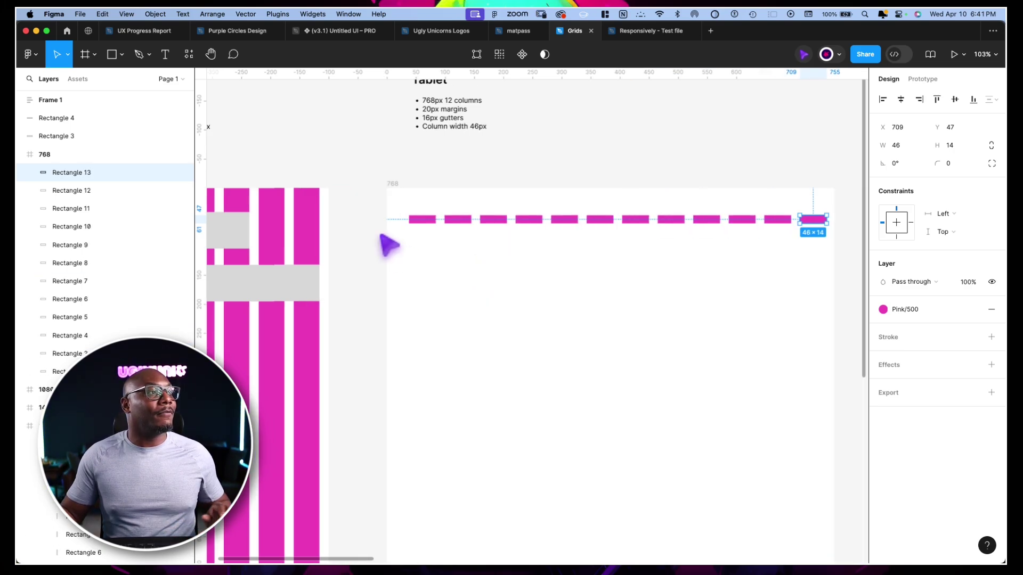
# - Turn the twelve bars in the 768 frame into a horizontal auto-layout row with a 16 px gap
pyautogui.moveTo(353, 181); pyautogui.dragTo(818, 252)
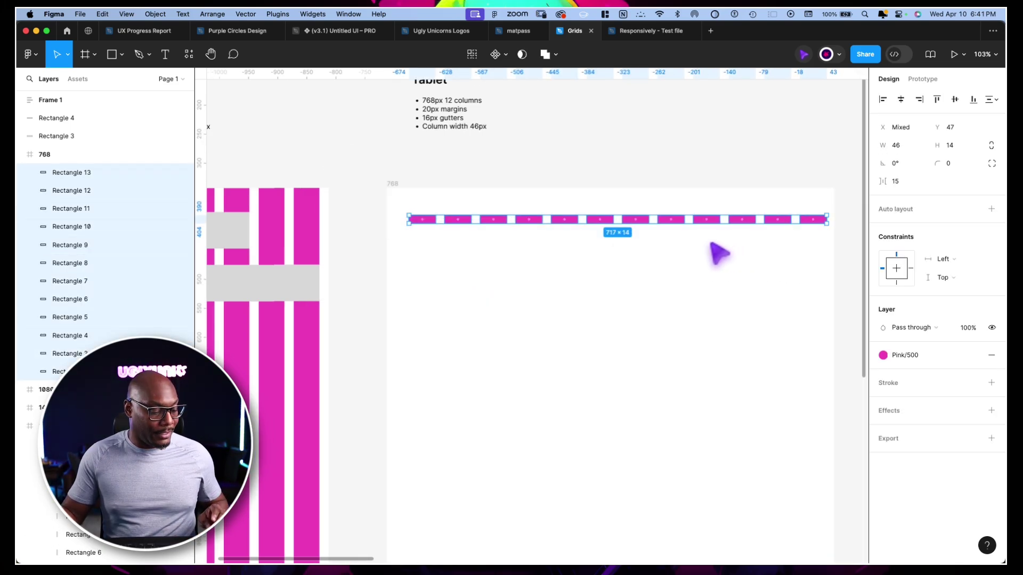
pyautogui.hotkey('shift', 'a')
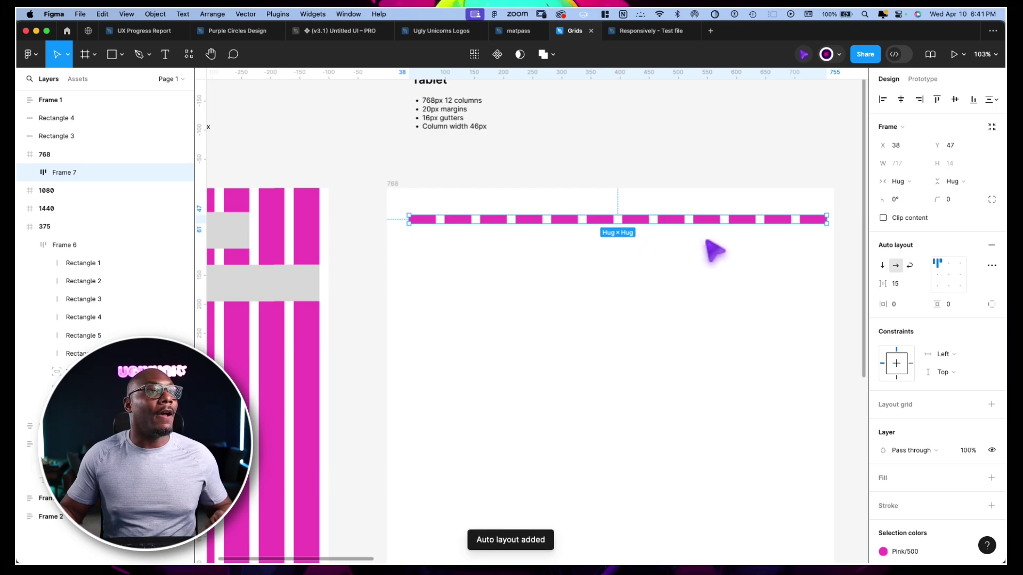
pyautogui.scroll(1, 586, 192)
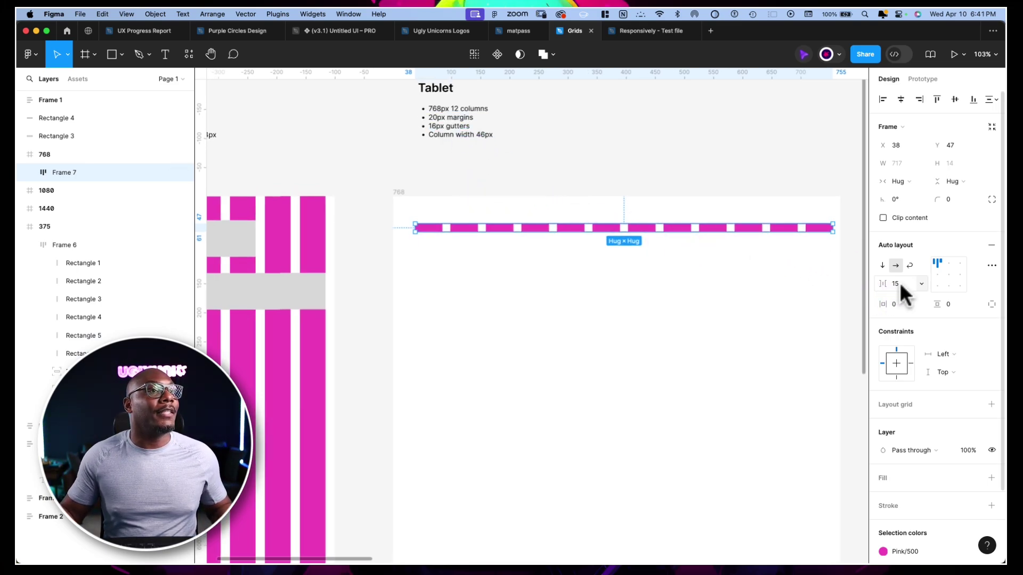
pyautogui.write('16')
pyautogui.press('Return')
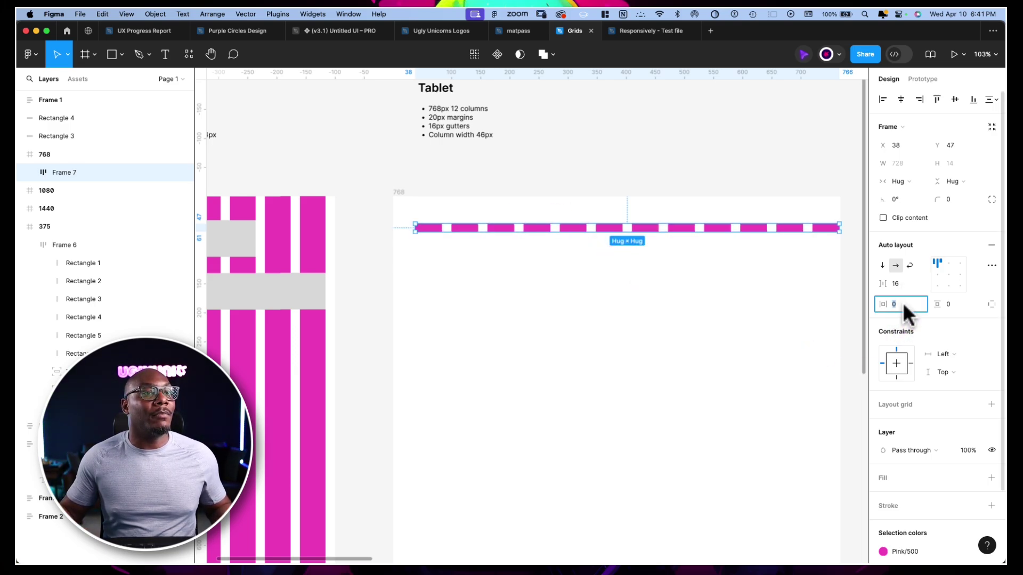
# - Give the twelve-bar row 20 px horizontal padding and align it to the horizontal center and top of the 768 frame
pyautogui.click(896, 304)
pyautogui.write('20')
pyautogui.press('Return')
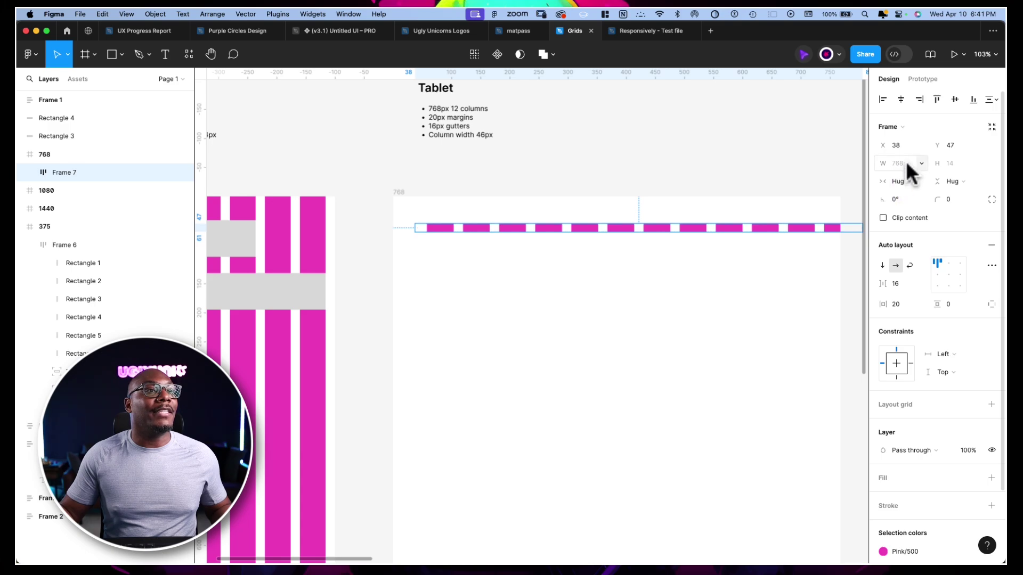
pyautogui.click(901, 100)
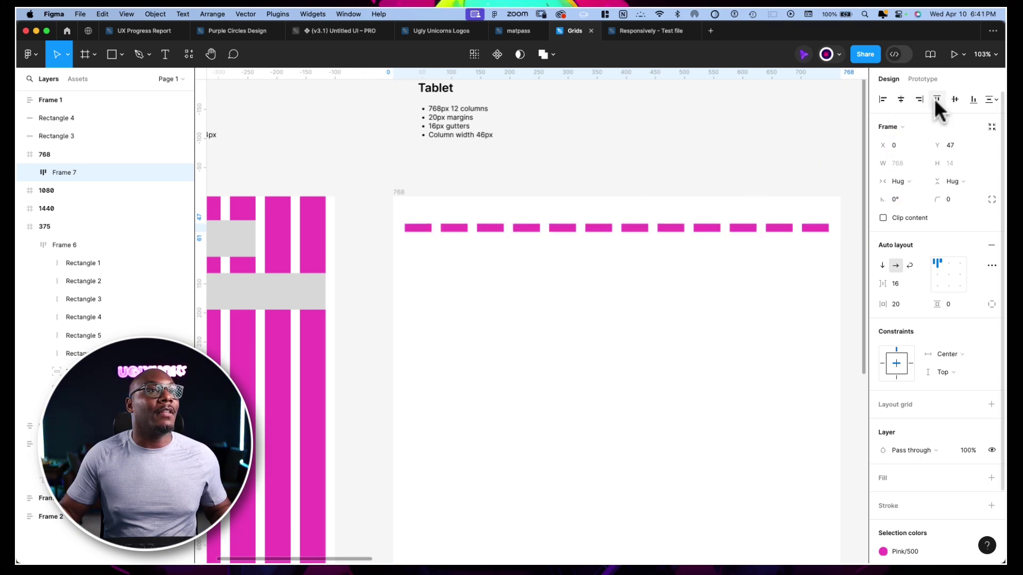
pyautogui.click(936, 99)
# - Stretch the twelve-bar row down to the bottom of the 768 frame, 1133 px high
pyautogui.keyDown('ctrl'); pyautogui.scroll(-5, 565, 213); pyautogui.keyUp('ctrl')
pyautogui.scroll(-3, 558, 201)
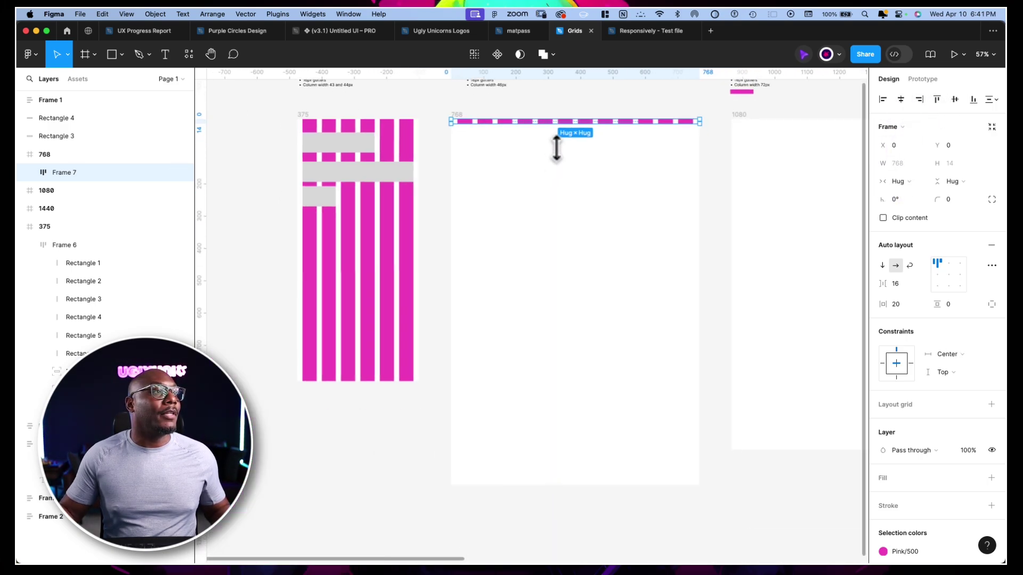
pyautogui.moveTo(563, 124); pyautogui.dragTo(542, 485)
# - Set the height of all twelve pink bars in the 768 frame to fill the container
pyautogui.keyDown('ctrl'); pyautogui.scroll(4, 514, 262); pyautogui.keyUp('ctrl')
pyautogui.scroll(2, 479, 150)
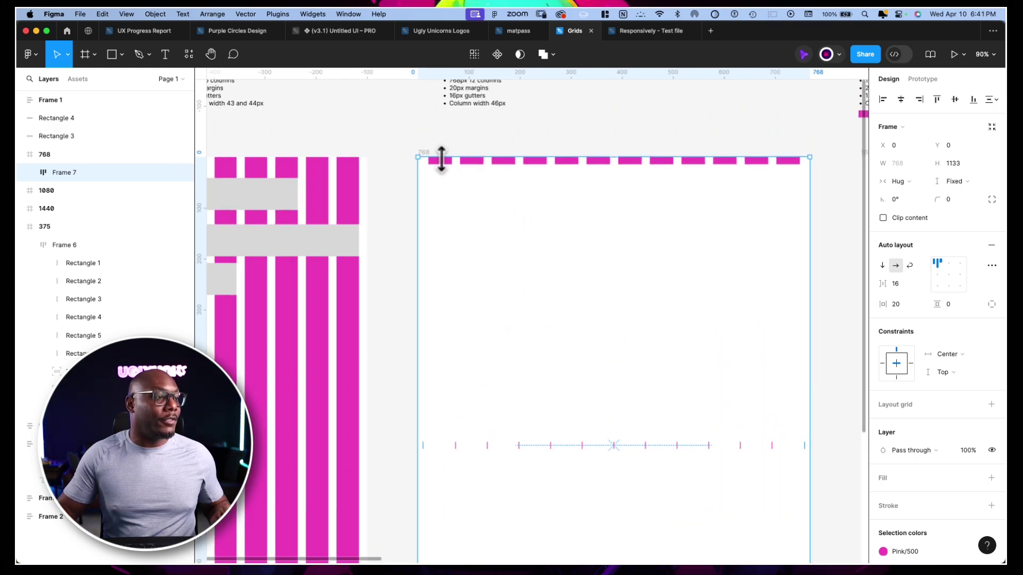
pyautogui.click(441, 161)
pyautogui.keyDown('shift'); pyautogui.click(471, 161); pyautogui.keyUp('shift')
pyautogui.keyDown('shift'); pyautogui.click(502, 161); pyautogui.keyUp('shift')
pyautogui.keyDown('shift'); pyautogui.click(535, 161); pyautogui.keyUp('shift')
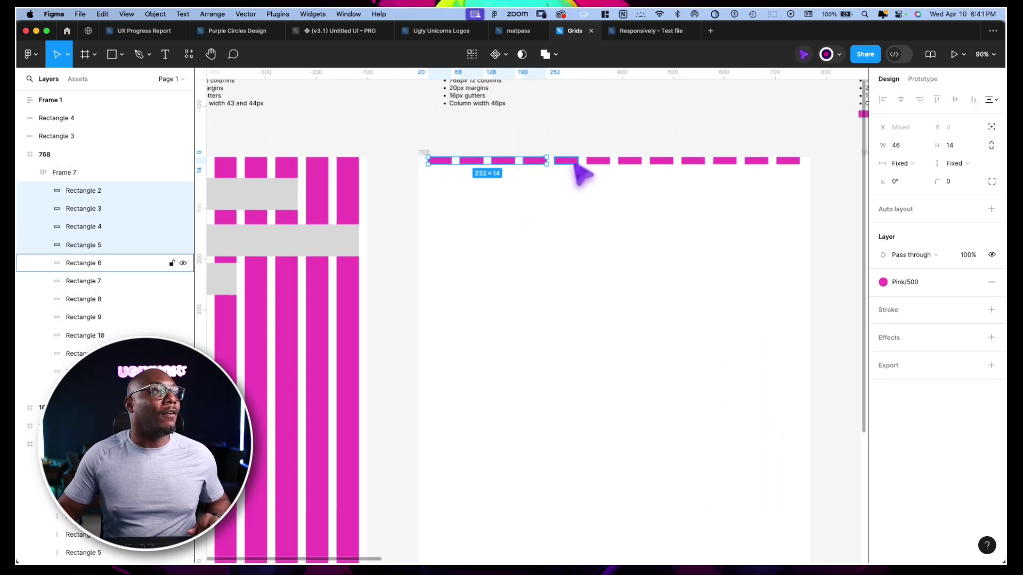
pyautogui.keyDown('shift'); pyautogui.click(566, 161); pyautogui.keyUp('shift')
pyautogui.keyDown('shift'); pyautogui.click(598, 161); pyautogui.keyUp('shift')
pyautogui.keyDown('shift'); pyautogui.click(629, 161); pyautogui.keyUp('shift')
pyautogui.keyDown('shift'); pyautogui.click(661, 161); pyautogui.keyUp('shift')
pyautogui.keyDown('shift'); pyautogui.click(693, 161); pyautogui.keyUp('shift')
pyautogui.keyDown('shift'); pyautogui.click(724, 161); pyautogui.keyUp('shift')
pyautogui.keyDown('shift'); pyautogui.click(756, 161); pyautogui.keyUp('shift')
pyautogui.keyDown('shift'); pyautogui.click(788, 161); pyautogui.keyUp('shift')
pyautogui.click(953, 163)
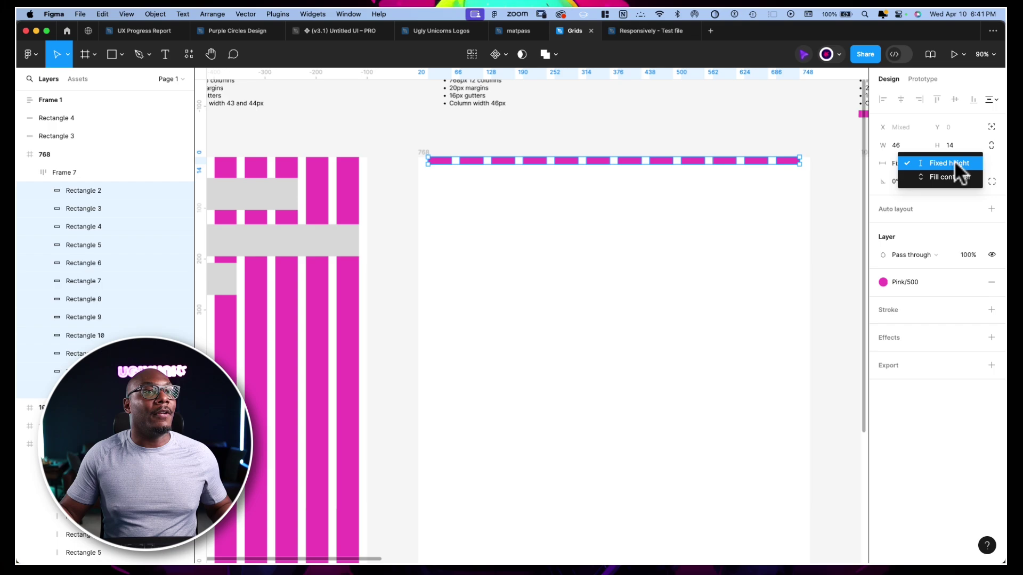
pyautogui.click(925, 174)
pyautogui.press('Escape')
pyautogui.scroll(-3, 456, 274)
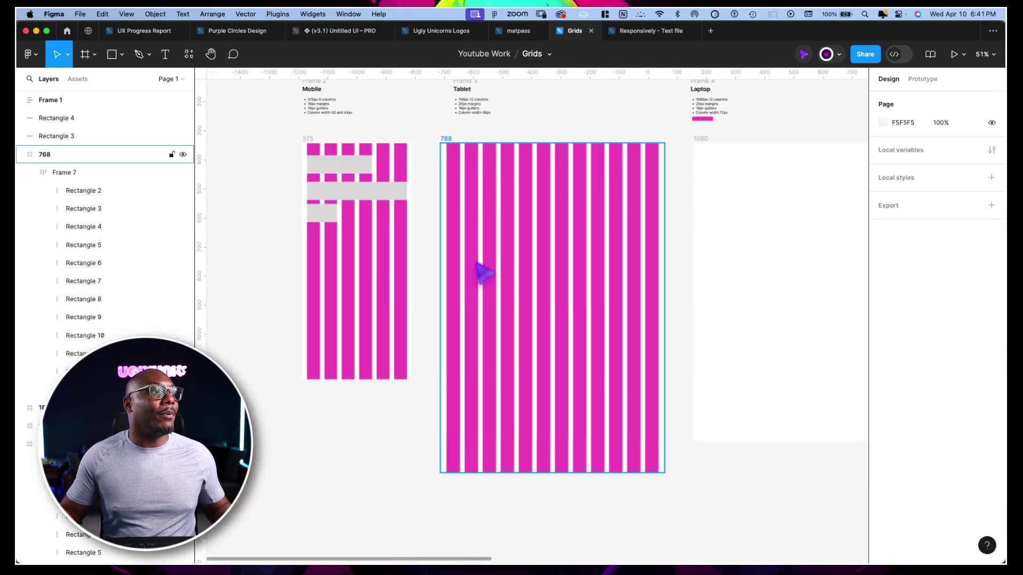
# - Delete the three grey test rectangles lying over the pink columns in the 375 frame
pyautogui.scroll(-2, 482, 271)
pyautogui.scroll(3, 447, 304)
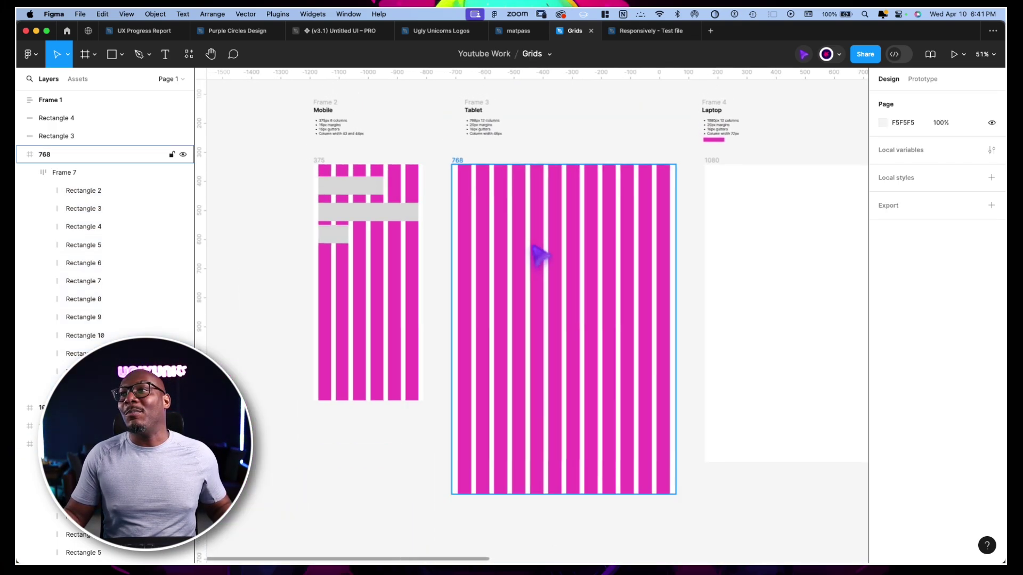
pyautogui.click(366, 240)
pyautogui.hscroll(-2, 358, 199)
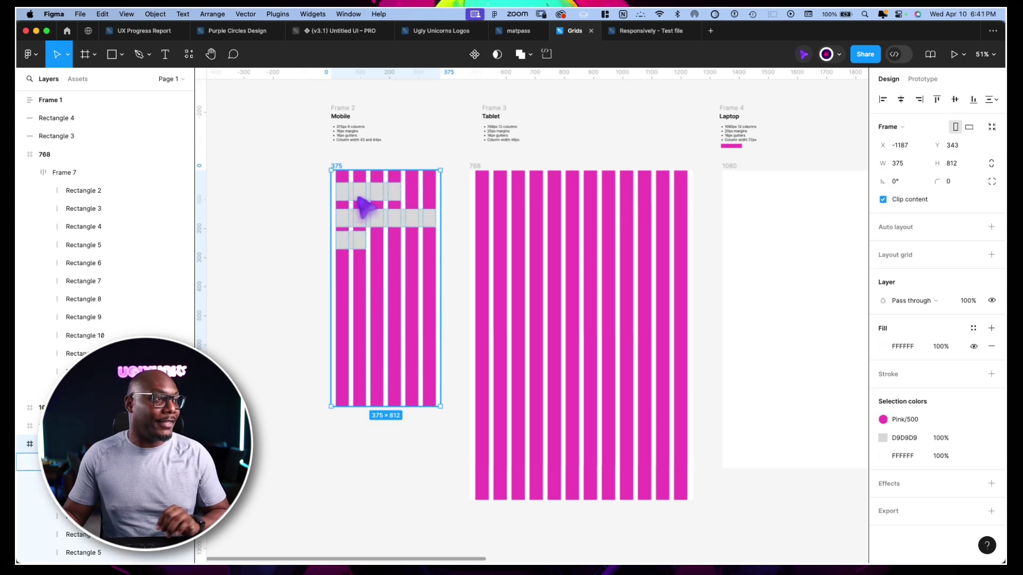
pyautogui.press('Escape')
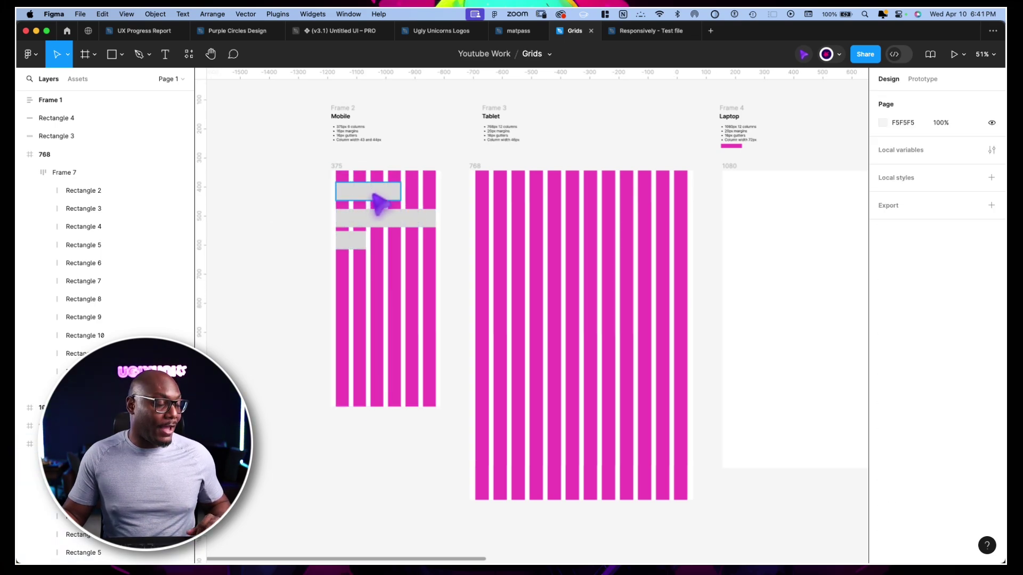
pyautogui.click(372, 195)
pyautogui.keyDown('shift'); pyautogui.click(367, 216); pyautogui.keyUp('shift')
pyautogui.keyDown('shift'); pyautogui.click(344, 238); pyautogui.keyUp('shift')
pyautogui.press('Escape')
# - Move the 72 px wide pink bar from below the Laptop notes into the 1080 frame
pyautogui.hscroll(3, 600, 213)
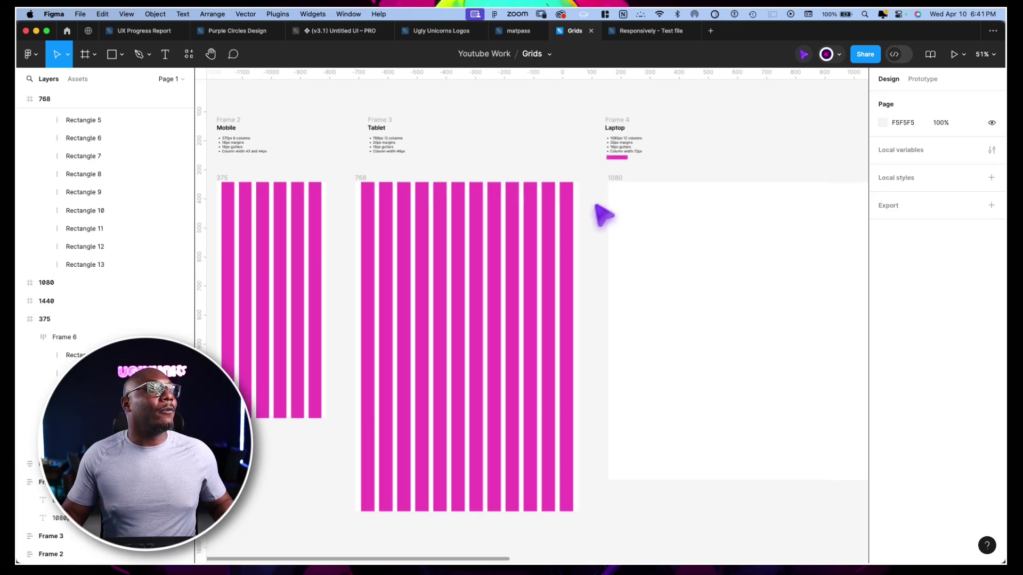
pyautogui.scroll(5, 433, 221)
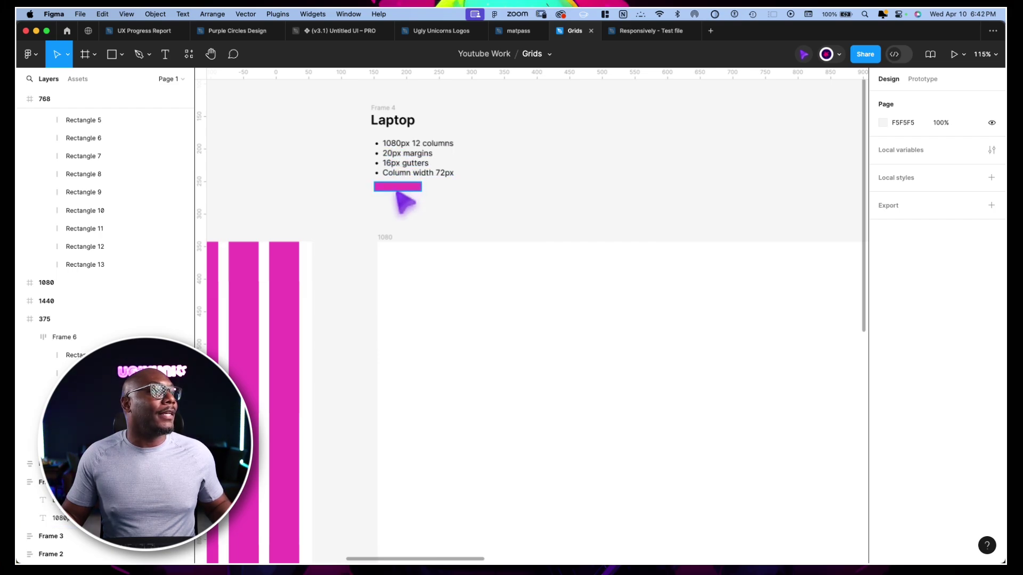
pyautogui.moveTo(397, 188); pyautogui.dragTo(464, 296)
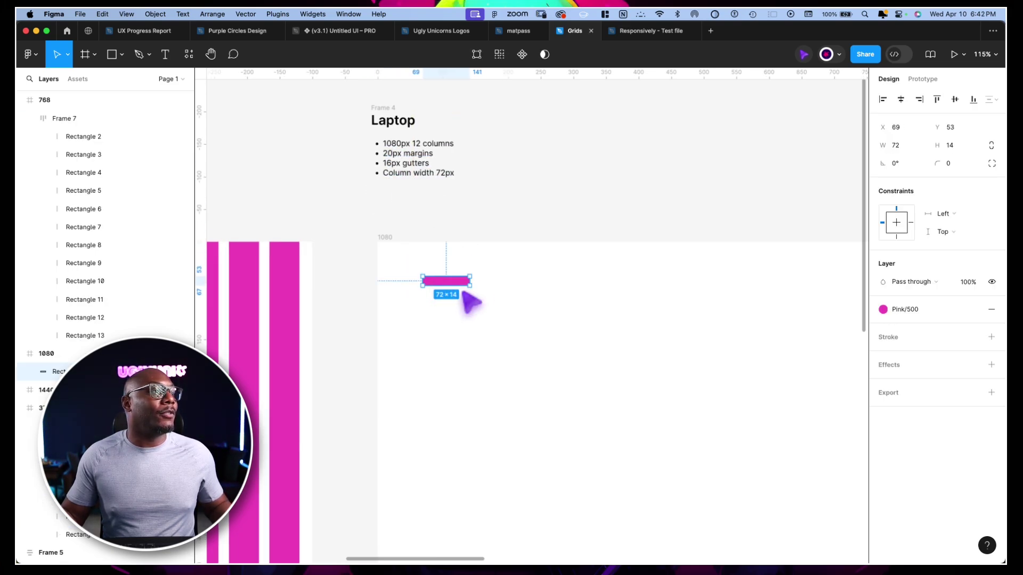
# - Duplicate the 72 px bar sideways with about 12 px between copies until the 1080 frame has a row of twelve
pyautogui.scroll(-3, 449, 235)
pyautogui.scroll(-2, 442, 267)
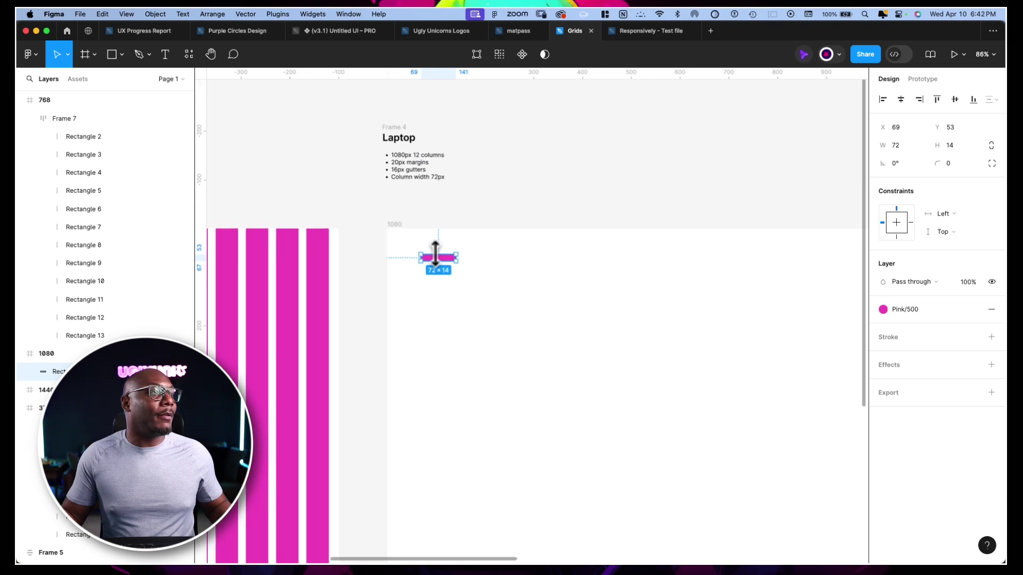
pyautogui.moveTo(439, 264); pyautogui.dragTo(492, 273)
pyautogui.press('super+d')
pyautogui.press('super+d')
pyautogui.press('super+d')
pyautogui.press('super+d')
pyautogui.press('super+d')
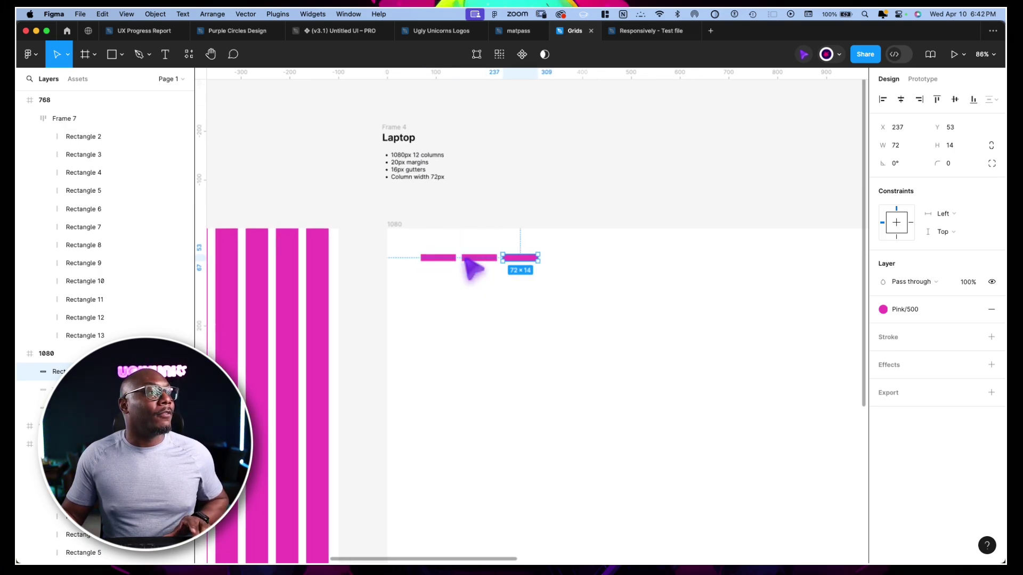
pyautogui.press('super+d')
pyautogui.press('super+d')
pyautogui.press('super+d')
pyautogui.press('super+d')
pyautogui.press('super+d')
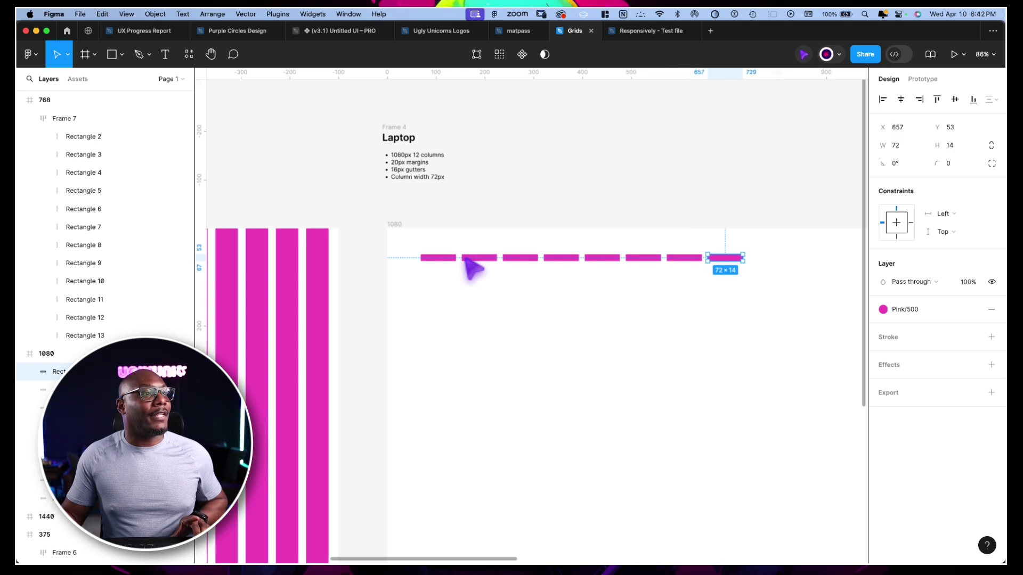
# - Turn the twelve bars in the 1080 frame into a horizontal auto-layout row with a 16 px gap and 20 px horizontal padding
pyautogui.hscroll(3, 471, 269)
pyautogui.moveTo(337, 208); pyautogui.dragTo(798, 290)
pyautogui.hotkey('shift', 'a')
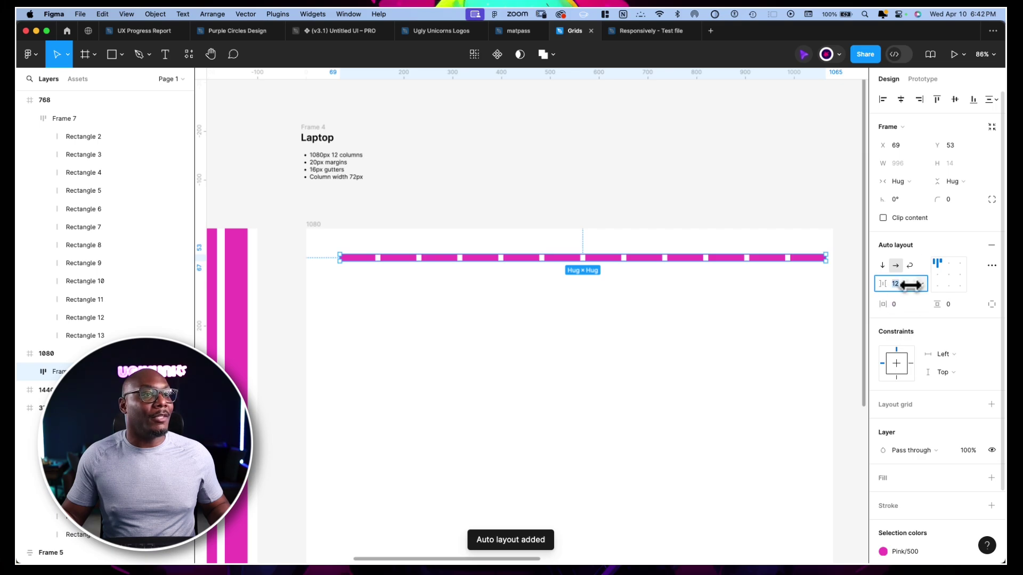
pyautogui.write('16')
pyautogui.press('Return')
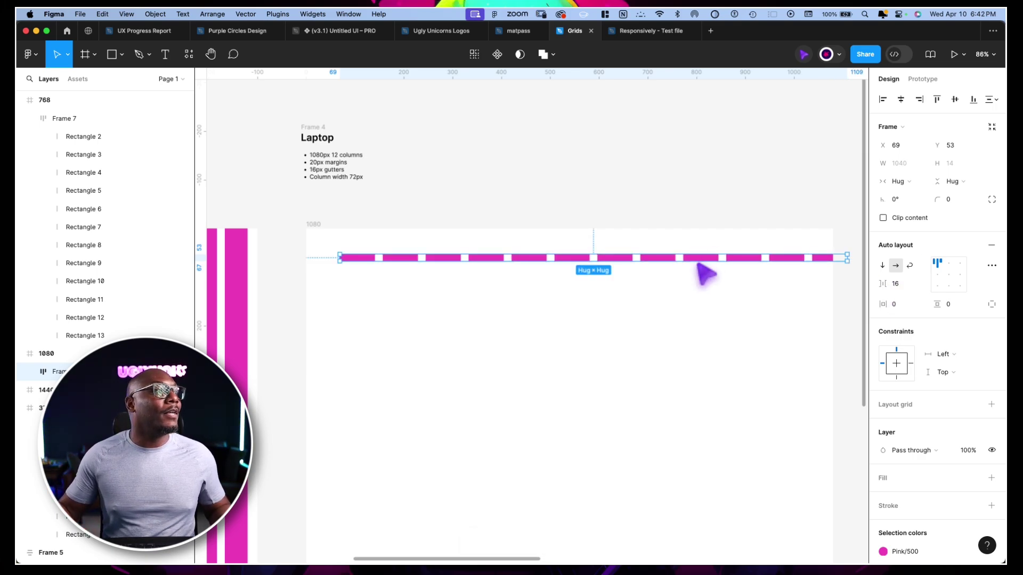
pyautogui.click(898, 306)
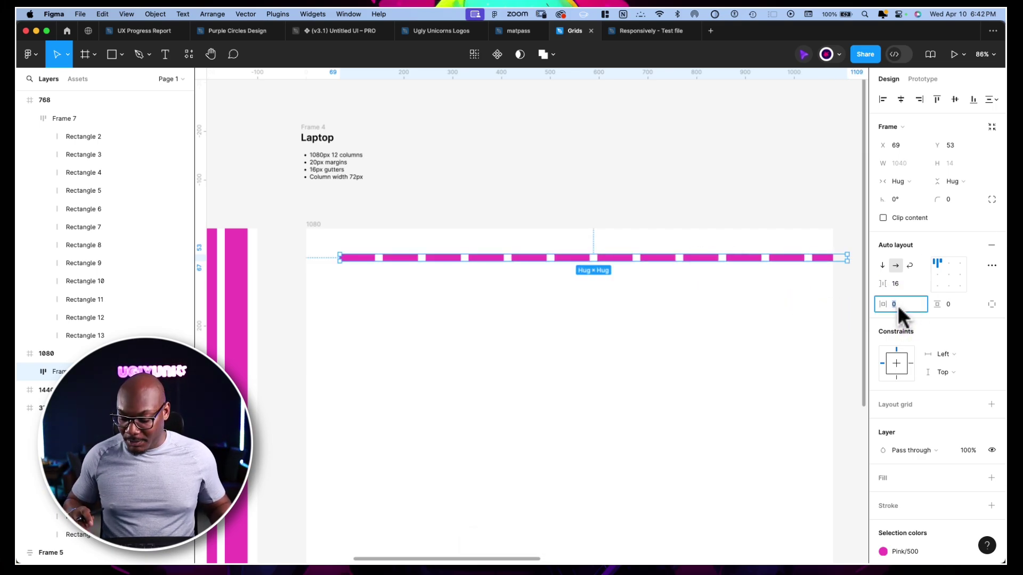
pyautogui.write('20')
pyautogui.press('Return')
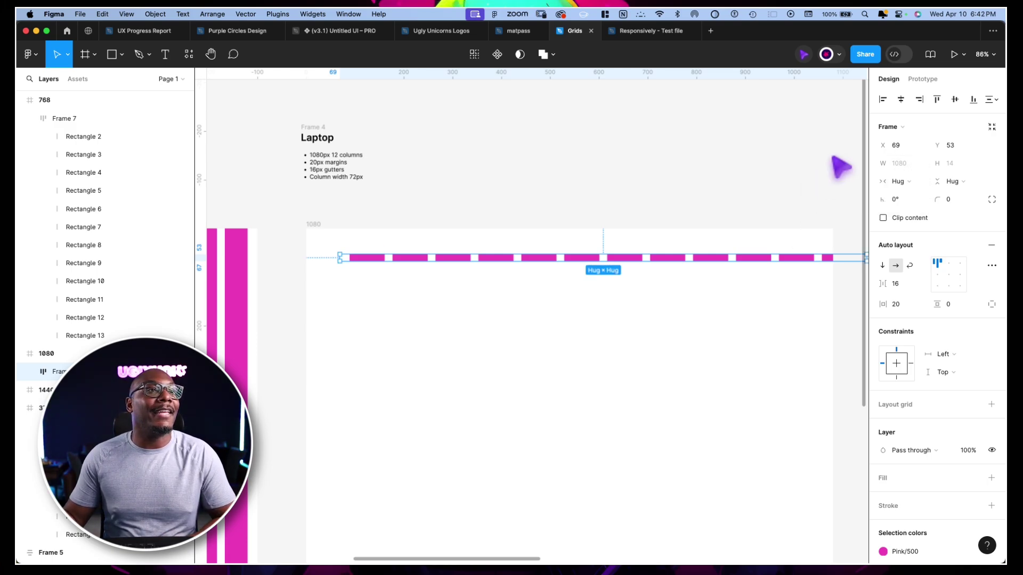
# - Align the twelve-bar row to the horizontal center and top of the 1080 frame and stretch it to 1024 px high
pyautogui.click(901, 99)
pyautogui.click(937, 99)
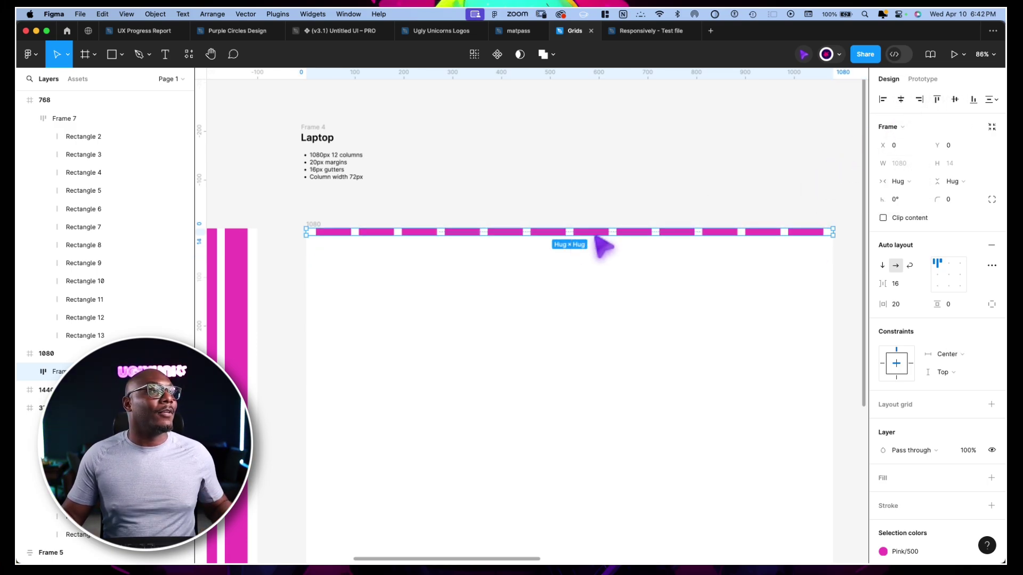
pyautogui.press('-')
pyautogui.moveTo(576, 235); pyautogui.dragTo(566, 481)
# - Set the height of all twelve pink bars in the 1080 frame to fill the container
pyautogui.scroll(5, 591, 397)
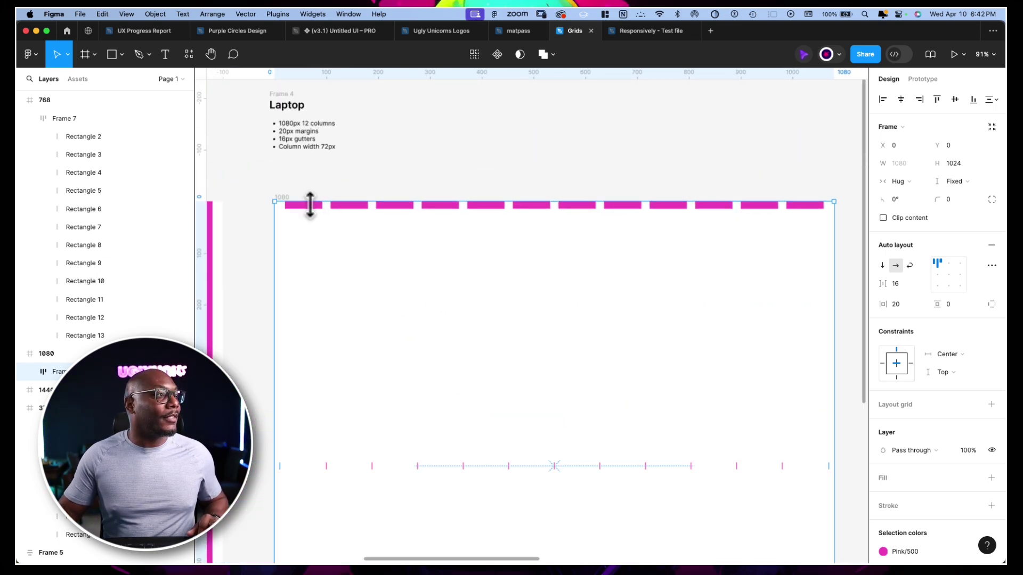
pyautogui.click(315, 207)
pyautogui.keyDown('shift'); pyautogui.click(352, 207); pyautogui.keyUp('shift')
pyautogui.keyDown('shift'); pyautogui.click(397, 207); pyautogui.keyUp('shift')
pyautogui.keyDown('shift'); pyautogui.click(440, 206); pyautogui.keyUp('shift')
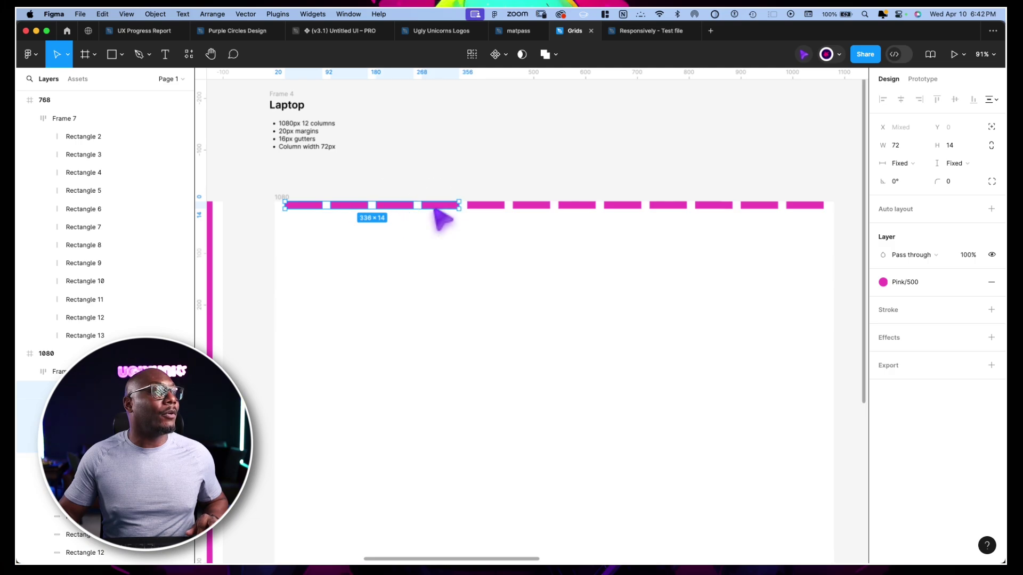
pyautogui.keyDown('shift'); pyautogui.click(486, 207); pyautogui.keyUp('shift')
pyautogui.keyDown('shift'); pyautogui.click(531, 207); pyautogui.keyUp('shift')
pyautogui.keyDown('shift'); pyautogui.click(577, 207); pyautogui.keyUp('shift')
pyautogui.keyDown('shift'); pyautogui.click(622, 206); pyautogui.keyUp('shift')
pyautogui.keyDown('shift'); pyautogui.click(668, 206); pyautogui.keyUp('shift')
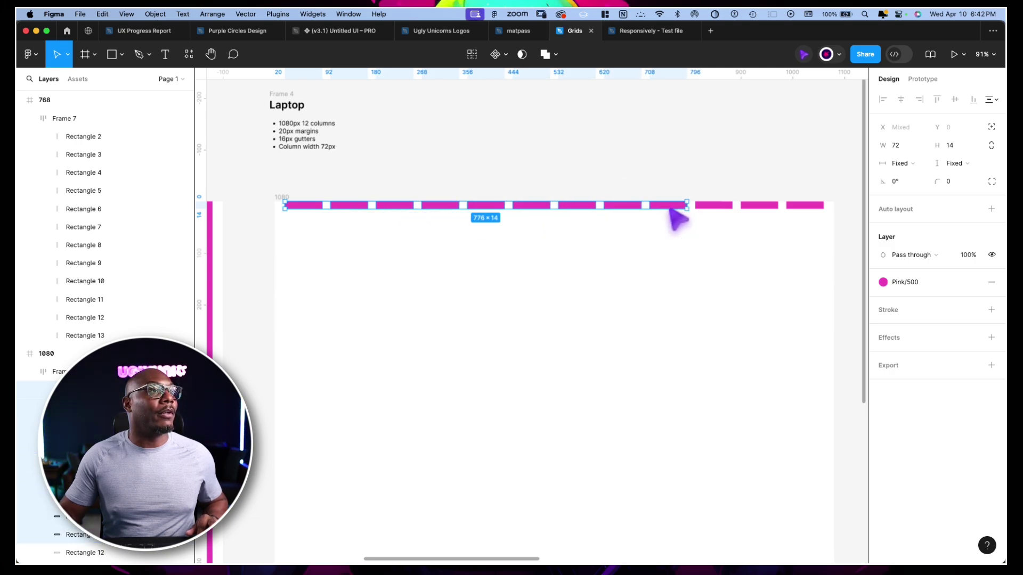
pyautogui.keyDown('shift'); pyautogui.click(713, 207); pyautogui.keyUp('shift')
pyautogui.keyDown('shift'); pyautogui.click(759, 205); pyautogui.keyUp('shift')
pyautogui.keyDown('shift'); pyautogui.click(804, 206); pyautogui.keyUp('shift')
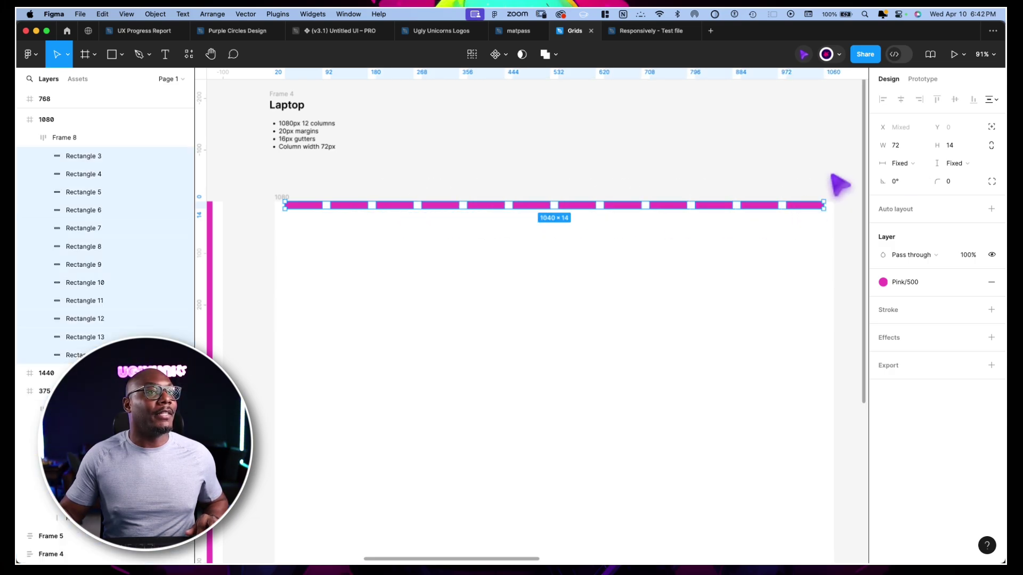
pyautogui.click(956, 163)
pyautogui.click(950, 177)
pyautogui.click(613, 163)
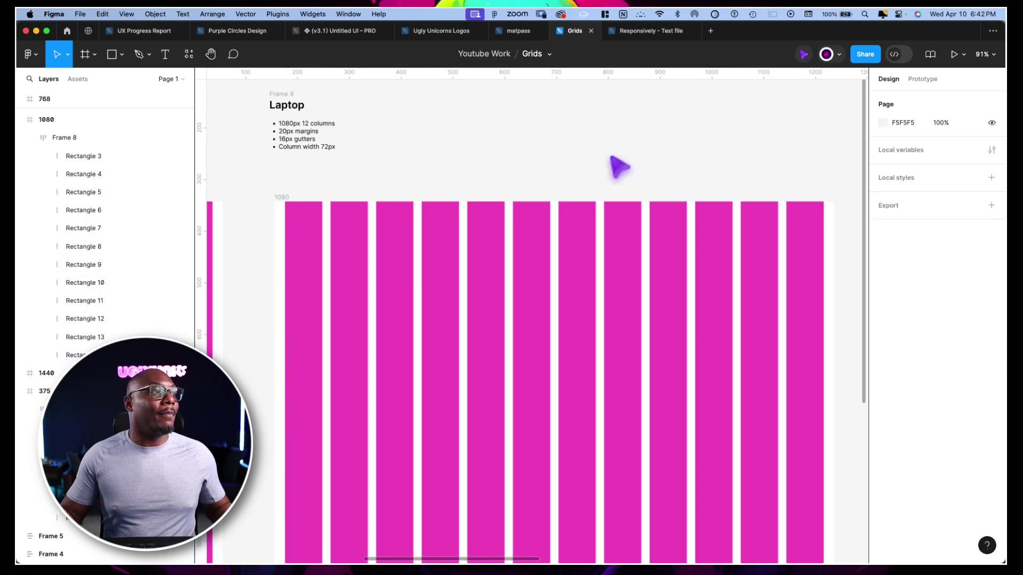
# - Move the 102 px wide pink bar from below the Desktop notes into the 1440 frame
pyautogui.scroll(-10, 544, 228)
pyautogui.hscroll(-3, 562, 229)
pyautogui.hscroll(3, 623, 214)
pyautogui.scroll(10, 623, 214)
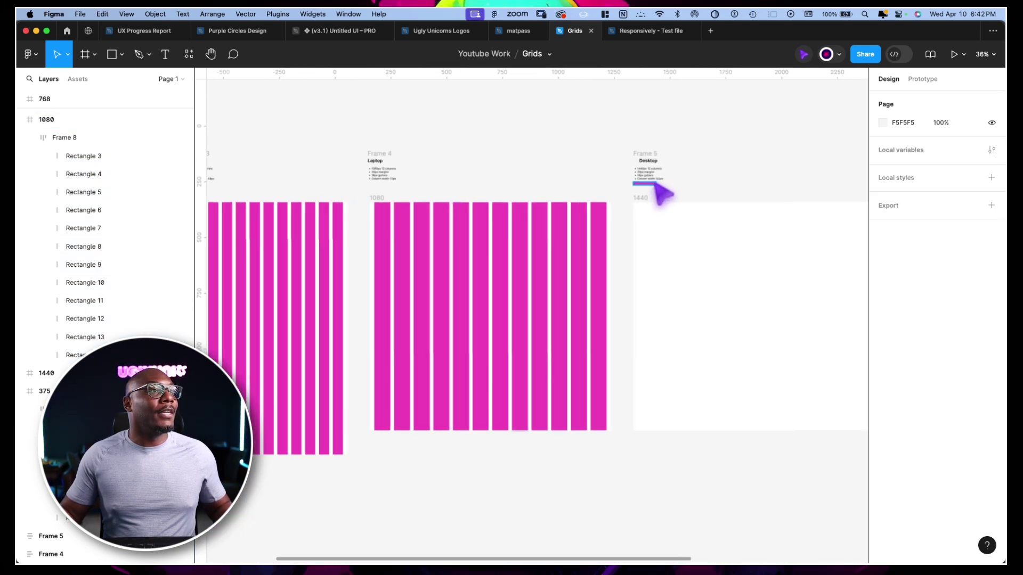
pyautogui.scroll(-1, 430, 201)
pyautogui.hscroll(1, 430, 196)
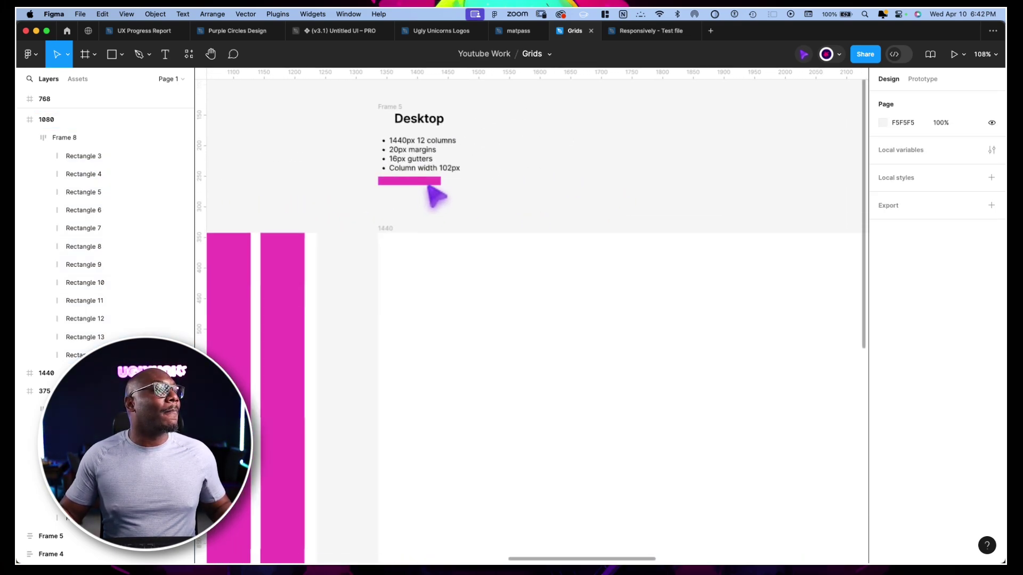
pyautogui.moveTo(409, 184); pyautogui.dragTo(441, 291)
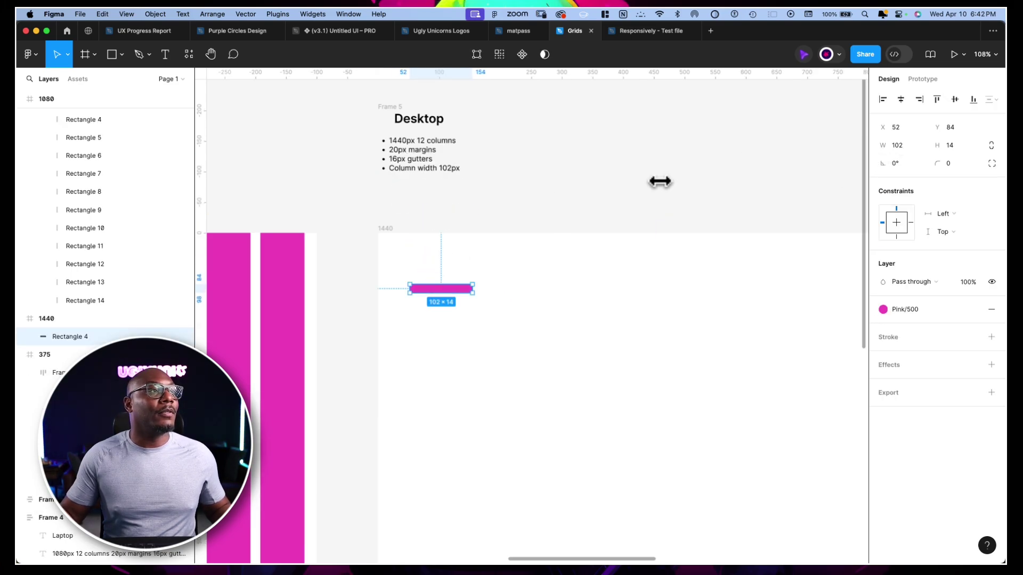
# - Duplicate the 102 px bar sideways with about 26 px between copies until the 1440 frame has a row of twelve
pyautogui.scroll(-3, 429, 213)
pyautogui.moveTo(422, 241); pyautogui.dragTo(487, 234)
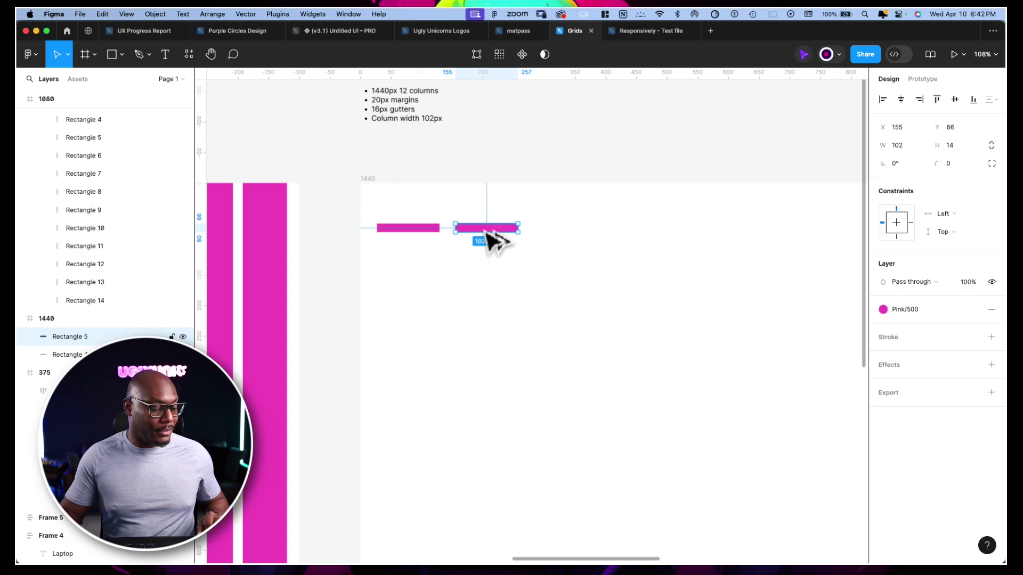
pyautogui.press('super+d')
pyautogui.press('super+d')
pyautogui.press('super+d')
pyautogui.press('super+d')
pyautogui.press('super+d')
pyautogui.press('super+d')
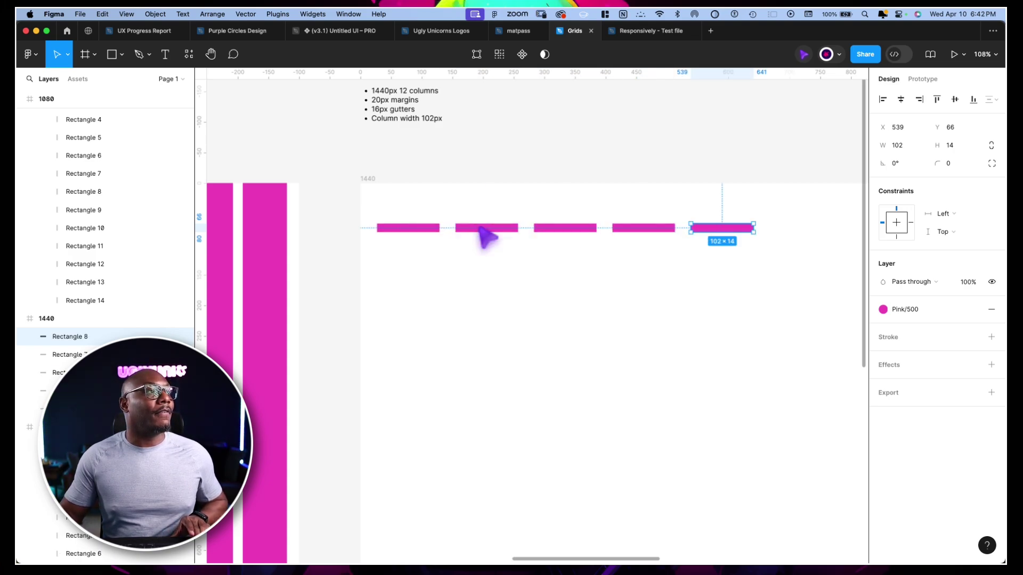
pyautogui.press('super+d')
pyautogui.press('super+d')
pyautogui.press('super+d')
pyautogui.press('super+d')
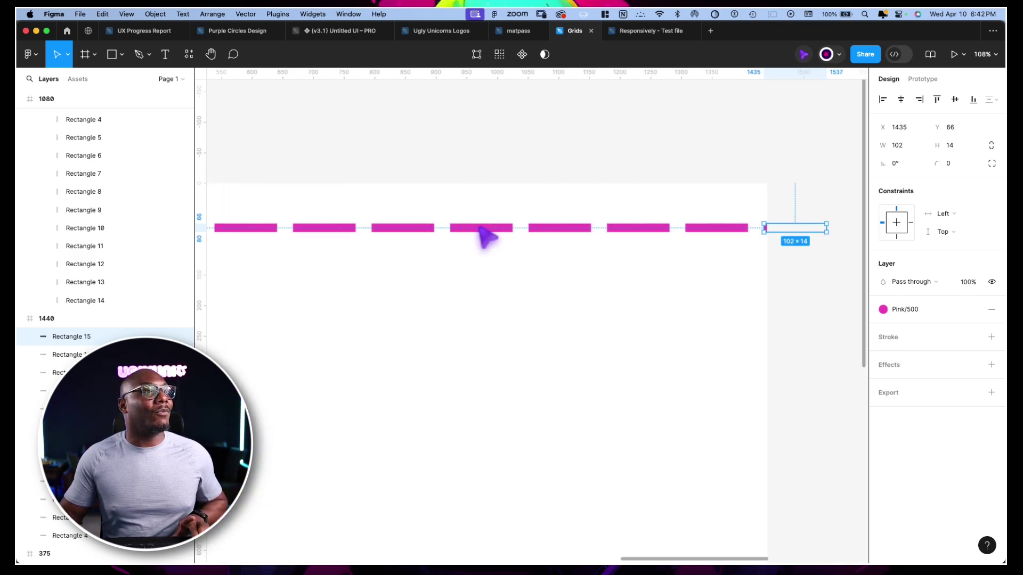
# - Turn the twelve bars in the 1440 frame into a horizontal auto-layout row with a 16 px gap and 20 px horizontal padding
pyautogui.scroll(-5, 383, 183)
pyautogui.press('Escape')
pyautogui.moveTo(335, 148); pyautogui.dragTo(767, 219)
pyautogui.hotkey('shift', 'a')
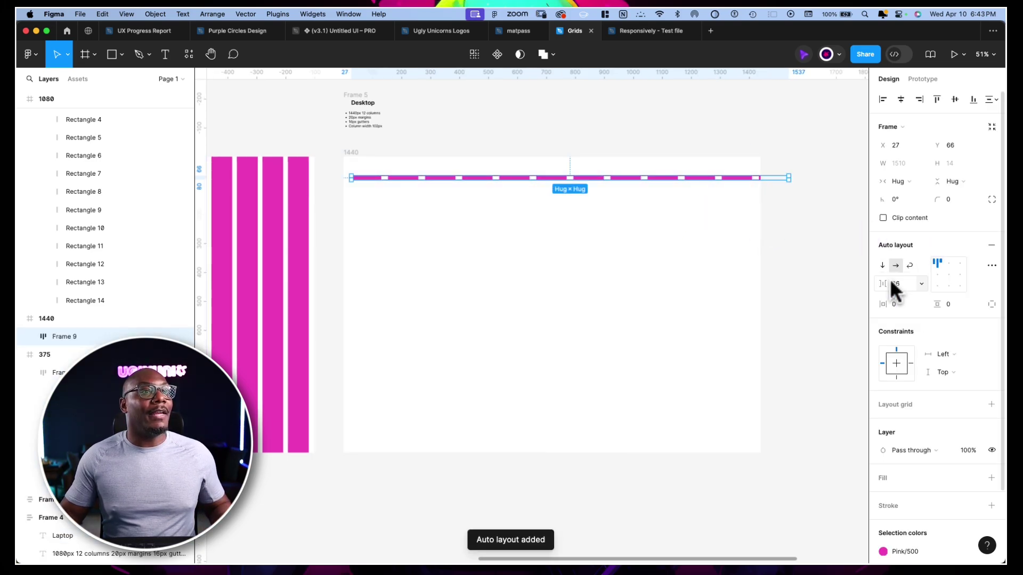
pyautogui.scroll(5, 422, 205)
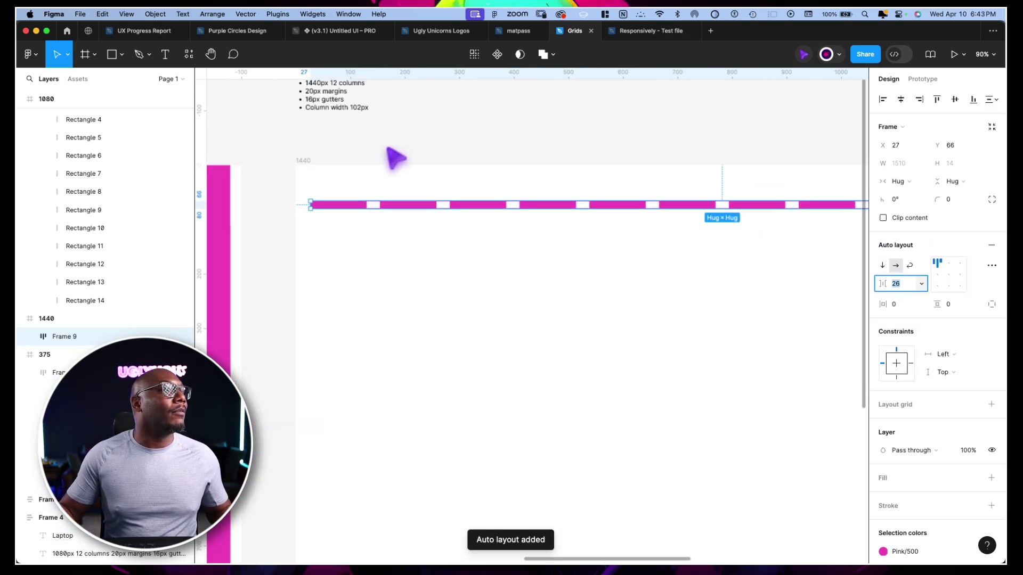
pyautogui.write('6')
pyautogui.press('Tab')
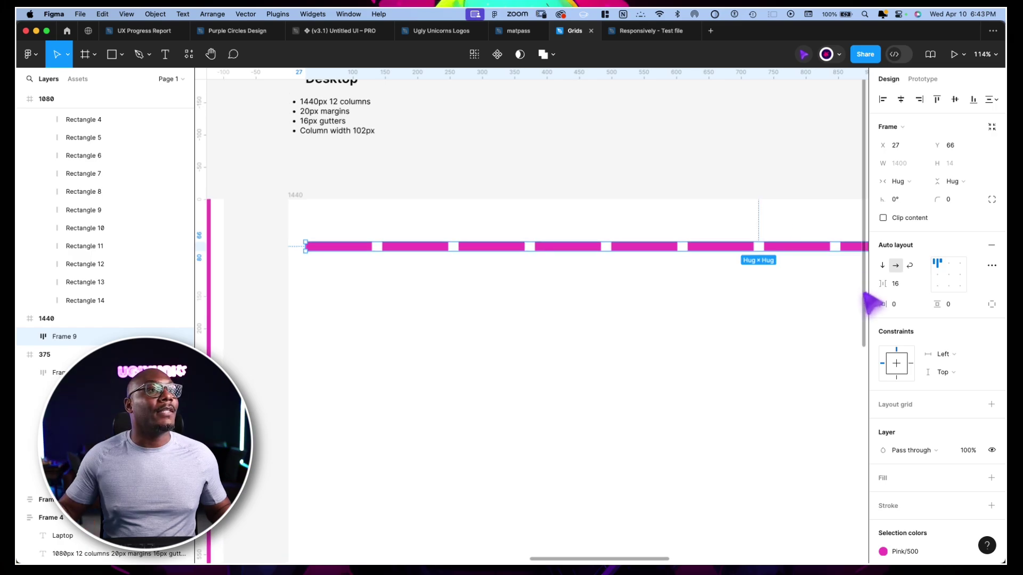
pyautogui.write('20')
pyautogui.press('Return')
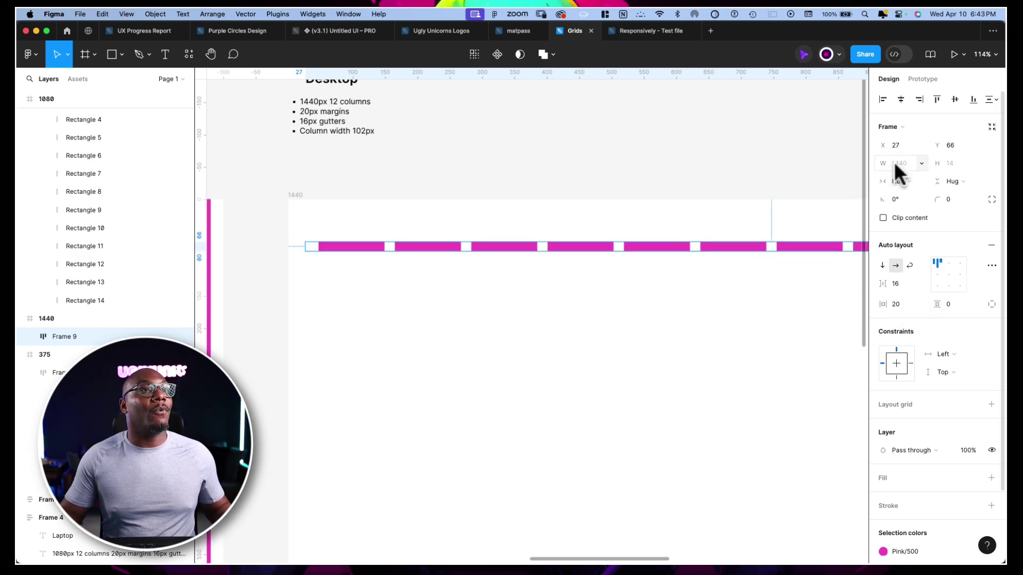
# - Align the twelve-bar row to the horizontal center and top of the 1440 frame and stretch it to 1024 px high
pyautogui.click(900, 99)
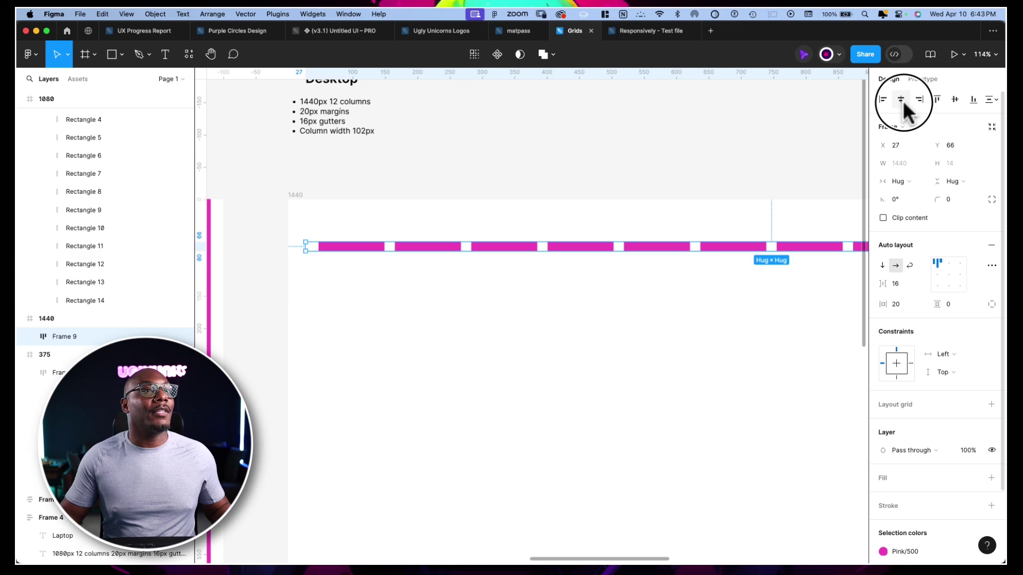
pyautogui.click(937, 99)
pyautogui.scroll(-1, 650, 277)
pyautogui.scroll(-5, 650, 277)
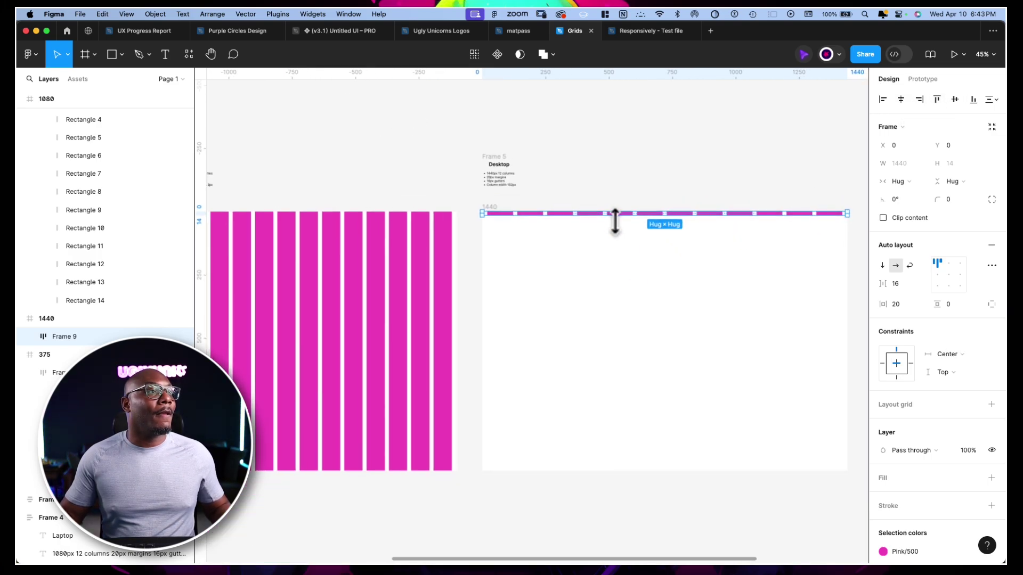
pyautogui.moveTo(610, 236); pyautogui.dragTo(598, 474)
# - Set the height of all twelve pink bars in the 1440 frame to fill the container
pyautogui.scroll(3, 518, 240)
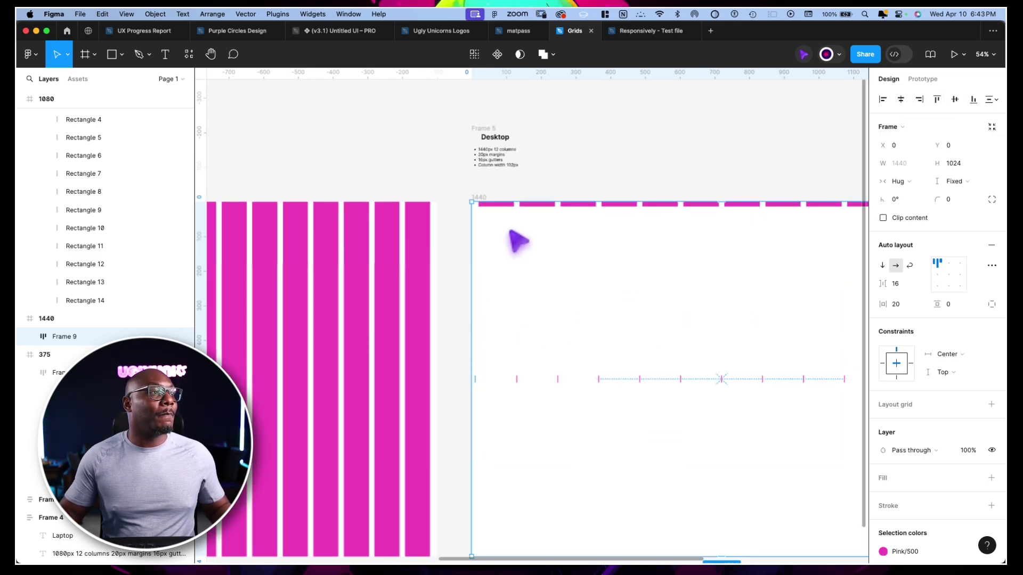
pyautogui.hscroll(3, 472, 248)
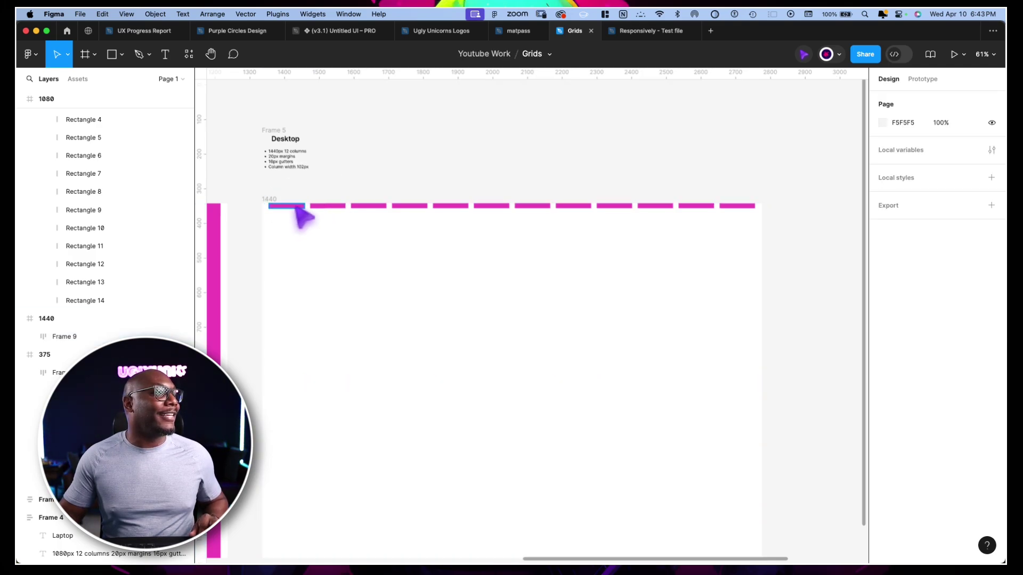
pyautogui.moveTo(298, 212); pyautogui.dragTo(748, 218)
pyautogui.click(955, 165)
pyautogui.click(950, 180)
pyautogui.click(735, 174)
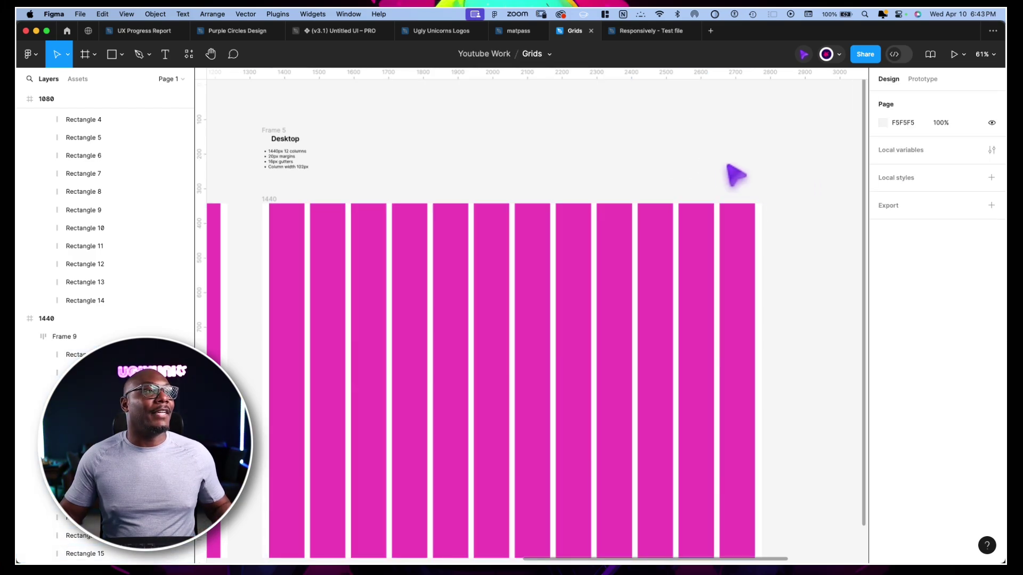
pyautogui.scroll(-5, 735, 173)
pyautogui.hscroll(-5, 624, 252)
pyautogui.hscroll(2, 589, 247)
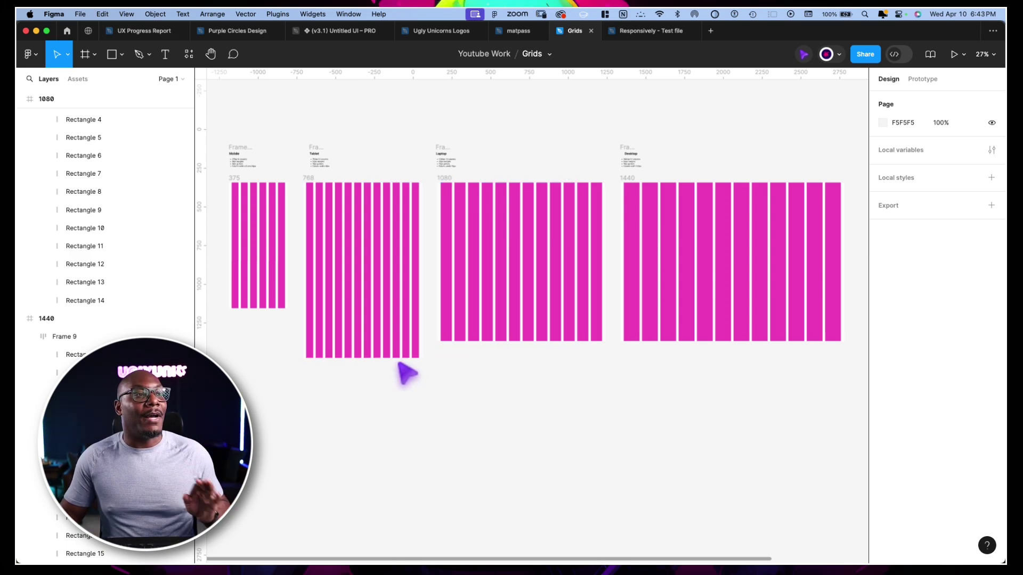
# - Review the column grids and their notes from the 375 frame through to the 1440 frame
pyautogui.scroll(5, 262, 228)
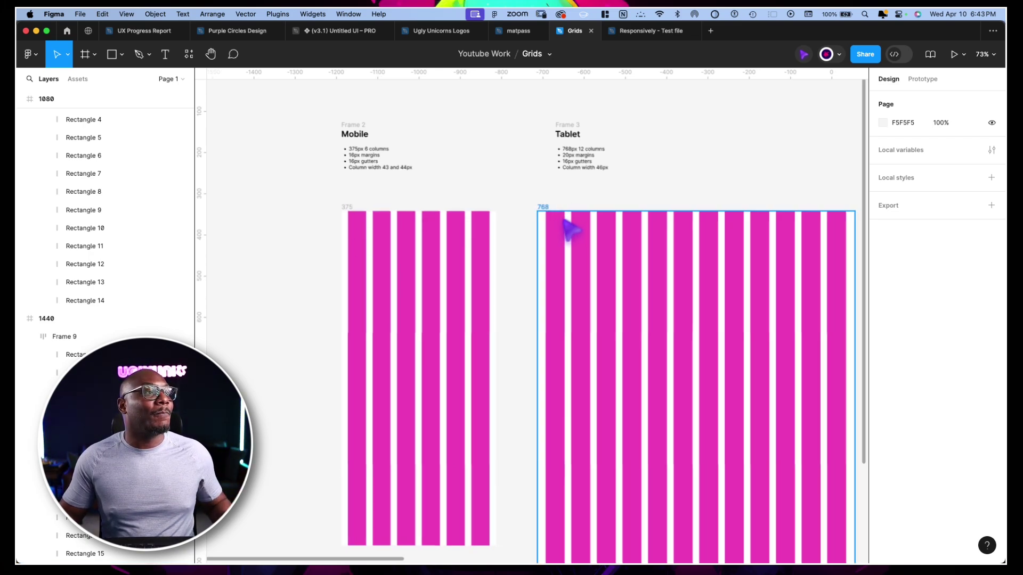
pyautogui.hscroll(6, 518, 231)
pyautogui.hscroll(8, 628, 236)
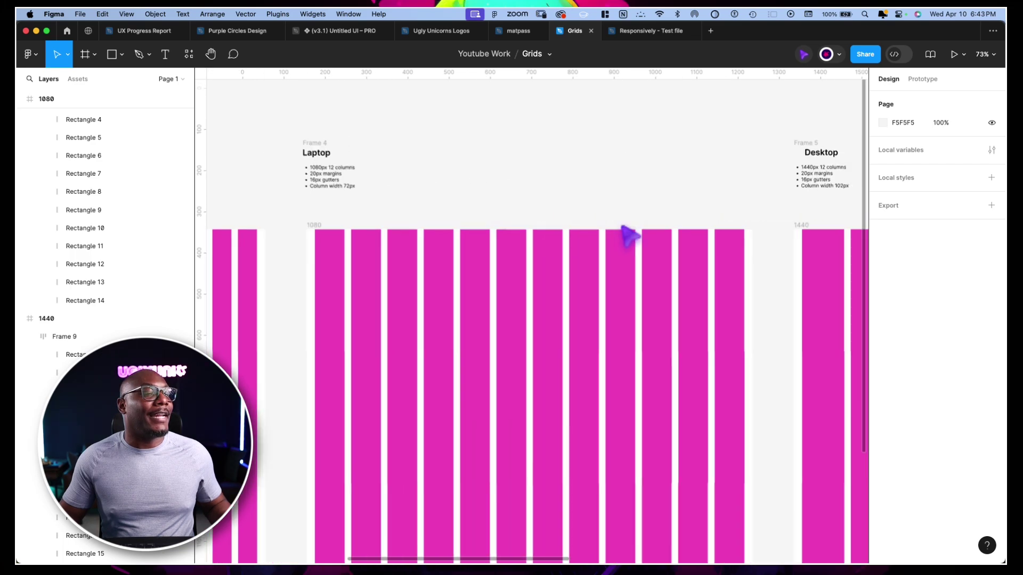
pyautogui.scroll(-5, 623, 239)
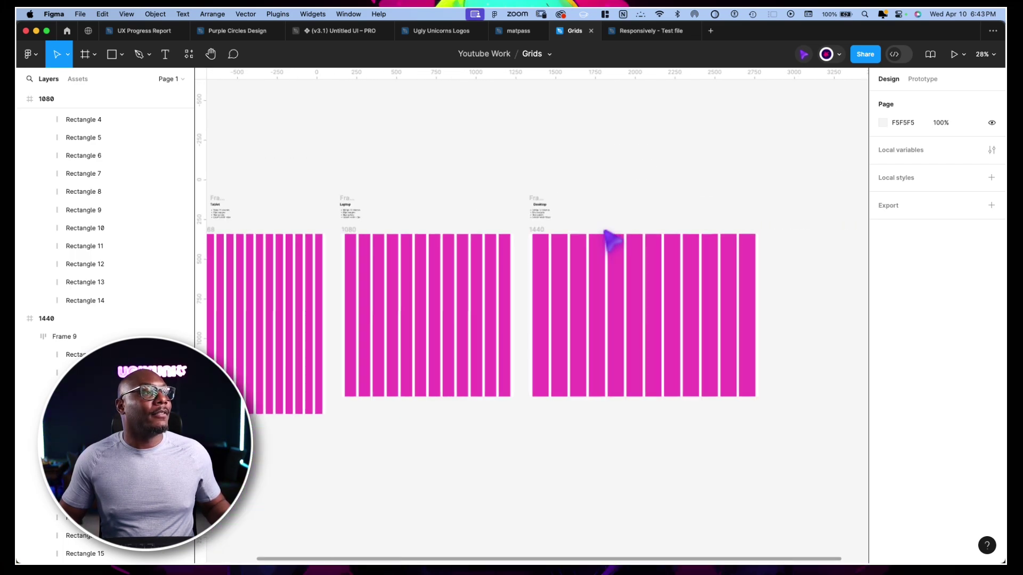
pyautogui.hscroll(-3, 612, 238)
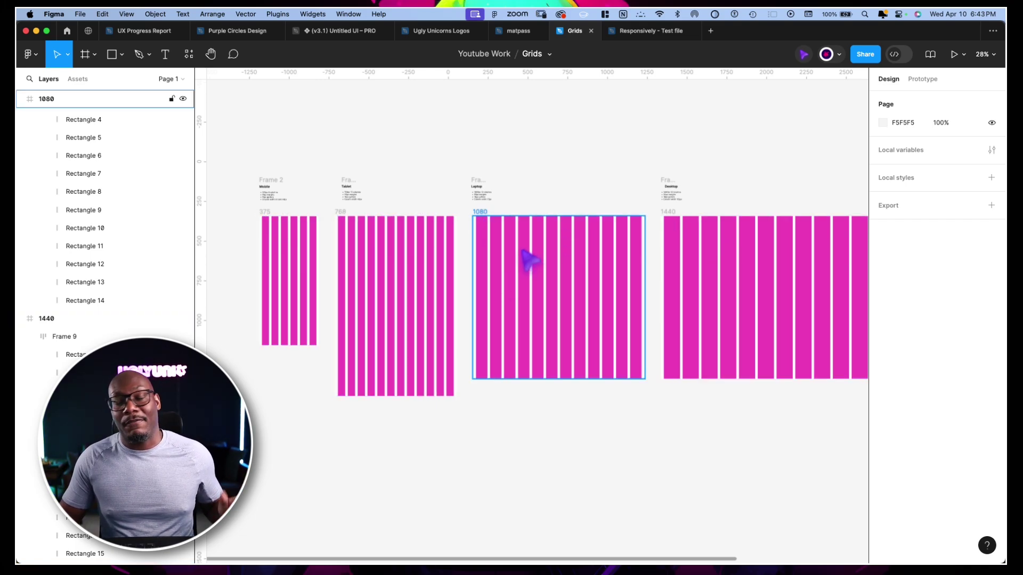
pyautogui.hscroll(5, 609, 234)
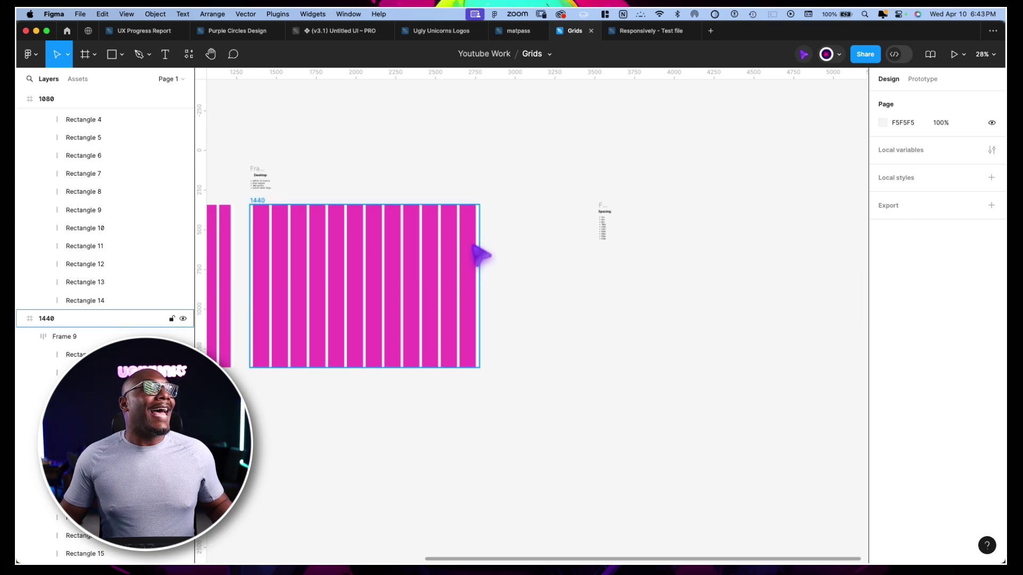
# - Copy a pink bar out of the 1440 frame, shorten it to about 102 × 31 px and place it beside the Spacing list
pyautogui.scroll(3, 479, 254)
pyautogui.moveTo(464, 246); pyautogui.dragTo(784, 271)
pyautogui.scroll(5, 802, 223)
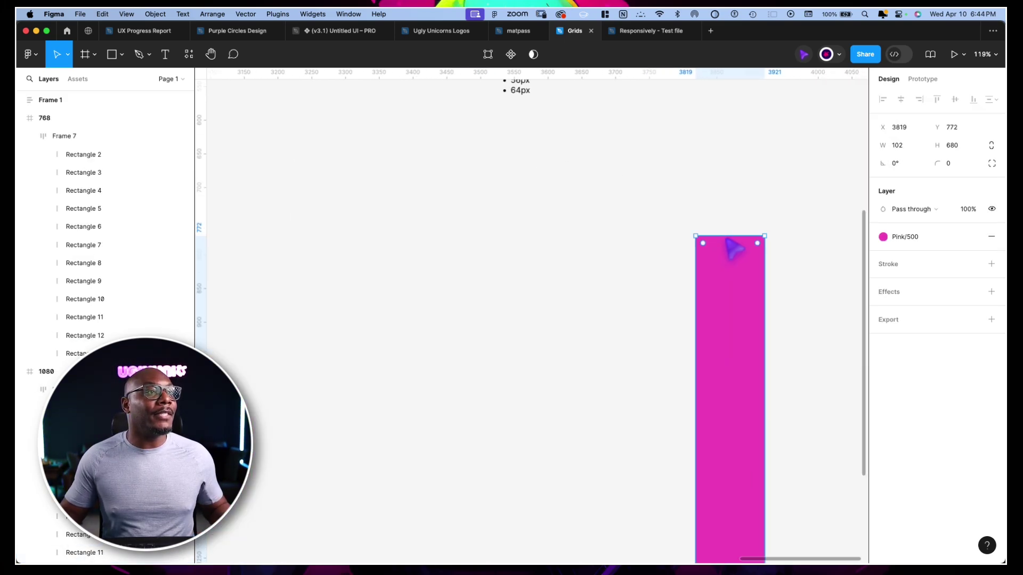
pyautogui.moveTo(732, 238); pyautogui.dragTo(734, 427)
pyautogui.scroll(-3, 713, 362)
pyautogui.moveTo(709, 284); pyautogui.dragTo(621, 281)
pyautogui.scroll(5, 621, 280)
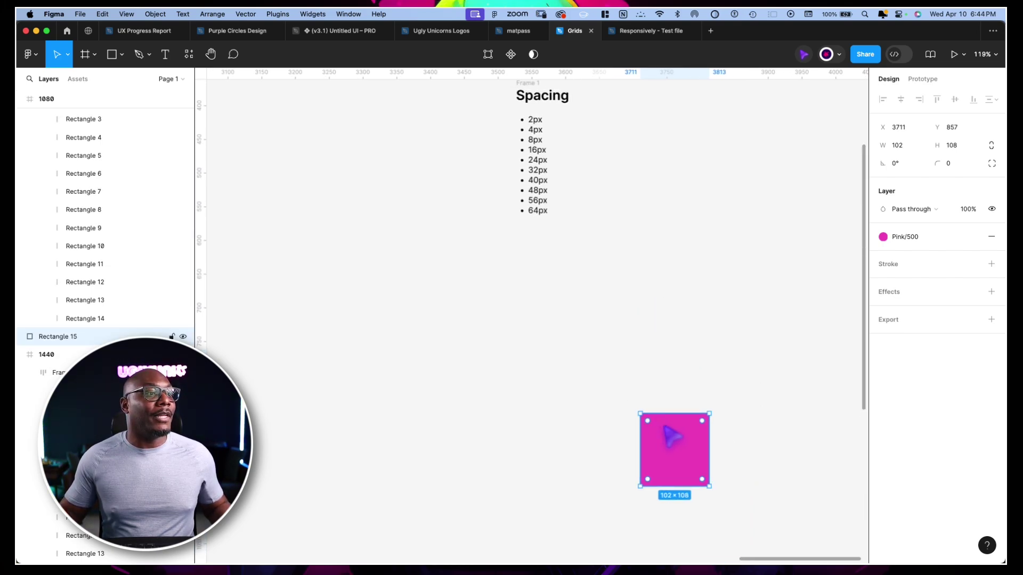
pyautogui.moveTo(673, 415); pyautogui.dragTo(683, 218)
pyautogui.moveTo(698, 451); pyautogui.dragTo(660, 180)
pyautogui.scroll(3, 535, 229)
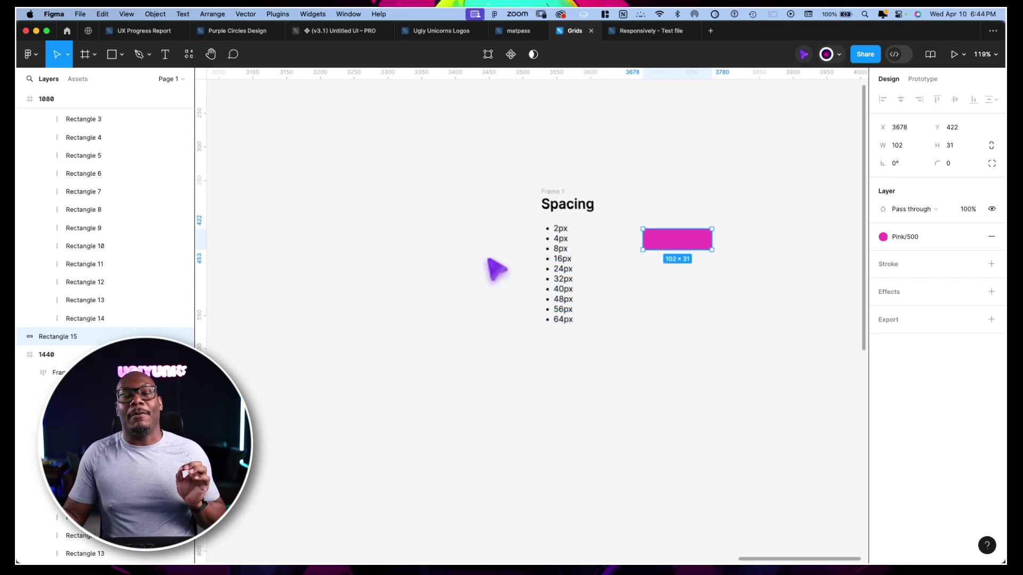
# - Move the 102 × 31 px bar to the other side of the Spacing list and duplicate it about 5 px below
pyautogui.scroll(5, 559, 243)
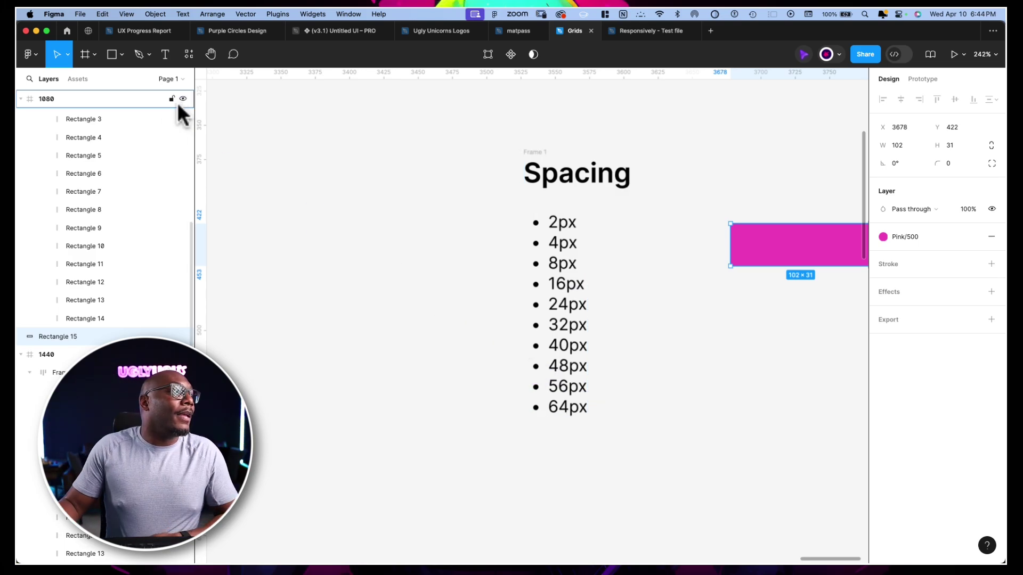
pyautogui.click(458, 244)
pyautogui.moveTo(734, 245); pyautogui.dragTo(308, 219)
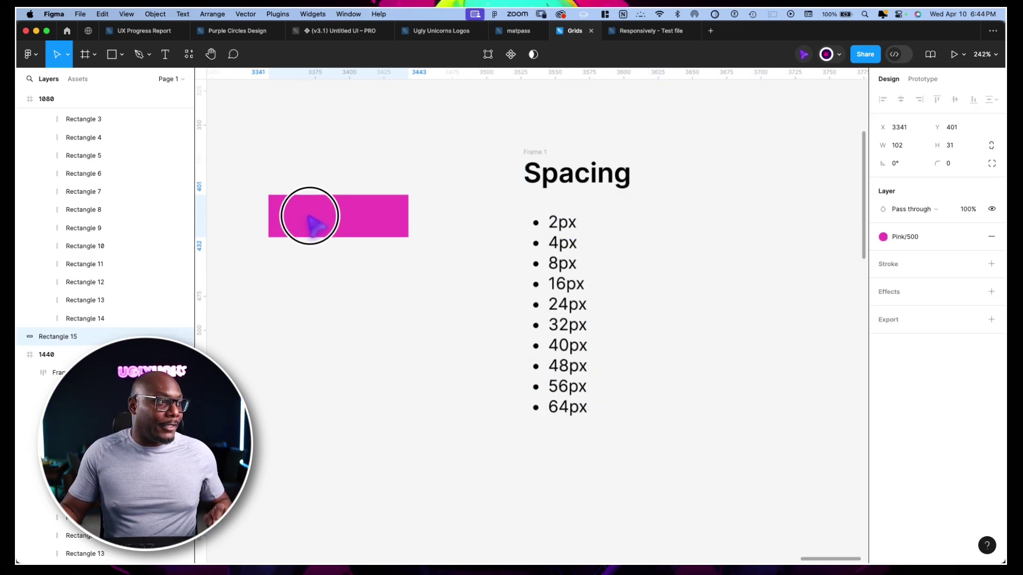
pyautogui.hscroll(-3, 320, 223)
pyautogui.moveTo(404, 224); pyautogui.dragTo(411, 271)
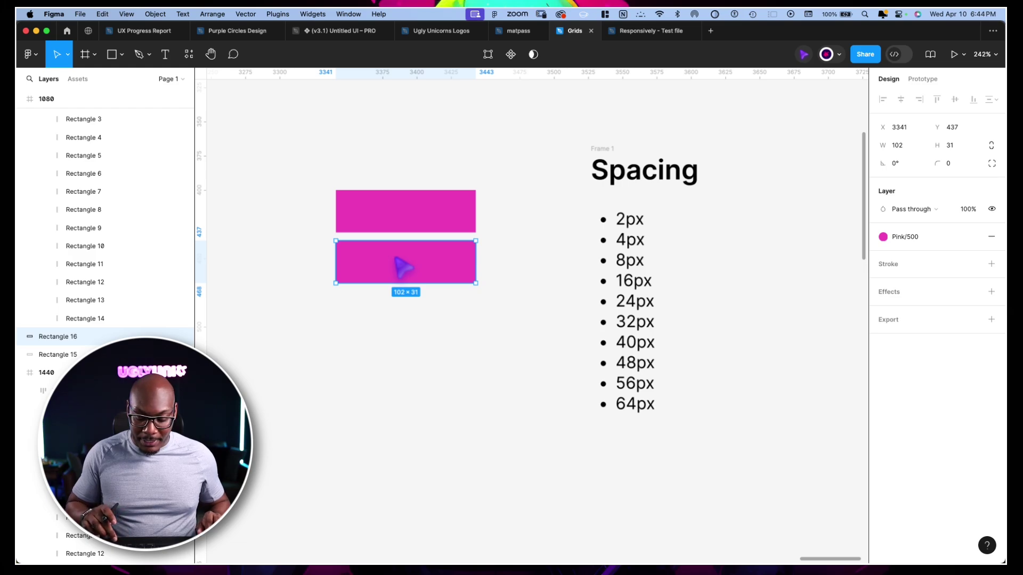
# - Nudge the lower bar down 8 px in single-pixel increments
pyautogui.press('Down')
pyautogui.press('Down')
pyautogui.press('Down')
pyautogui.press('Down')
pyautogui.press('Down')
pyautogui.press('Down')
pyautogui.press('Down')
pyautogui.press('Down')
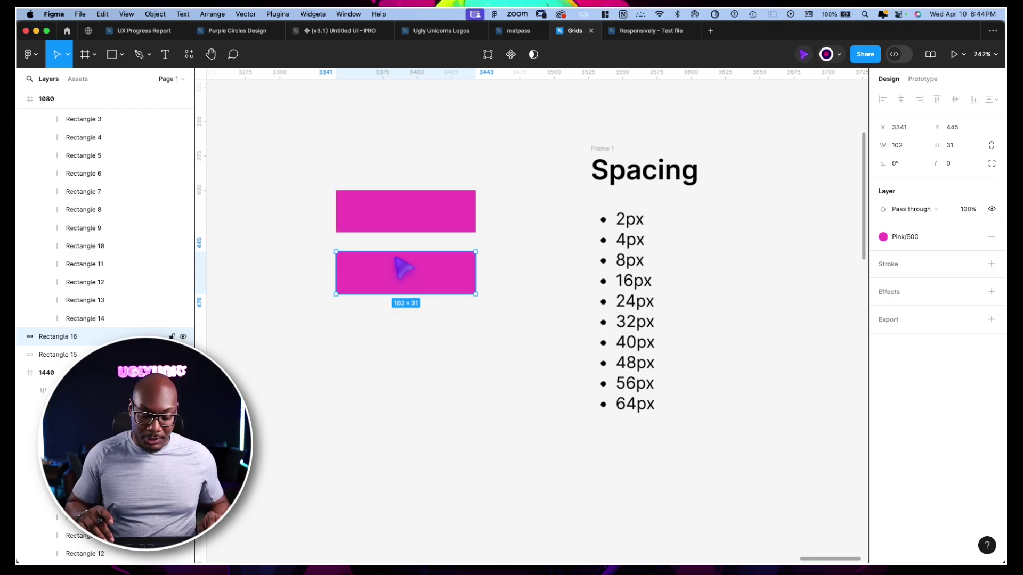
# - Return the lower bar to its position about 5 px below the upper bar and deselect it
pyautogui.press('Right')
pyautogui.press('Right')
pyautogui.press('Right')
pyautogui.press('Right')
pyautogui.press('Right')
pyautogui.press('Right')
pyautogui.press('Right')
pyautogui.press('Right')
pyautogui.moveTo(403, 268); pyautogui.dragTo(393, 257)
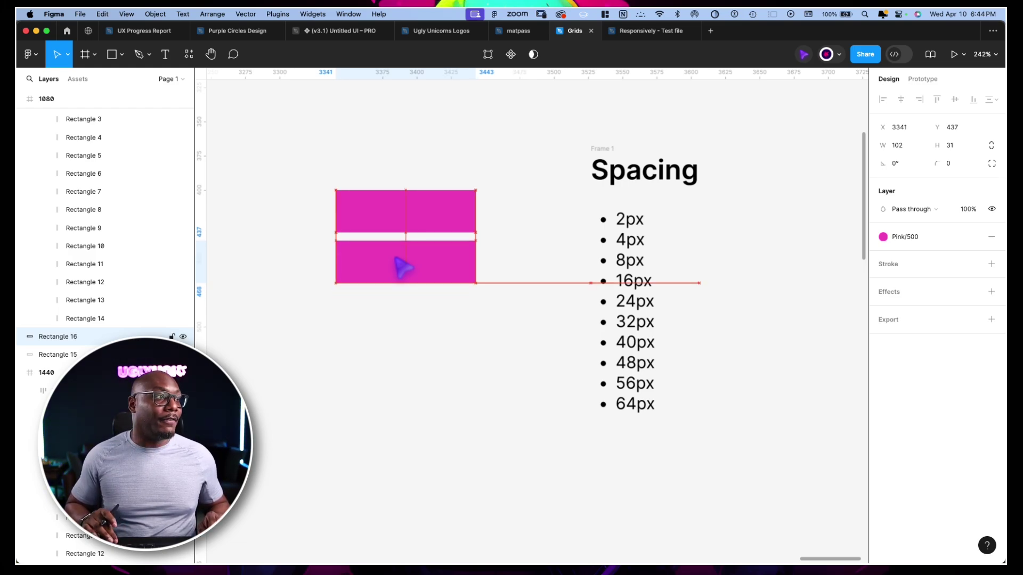
pyautogui.click(305, 233)
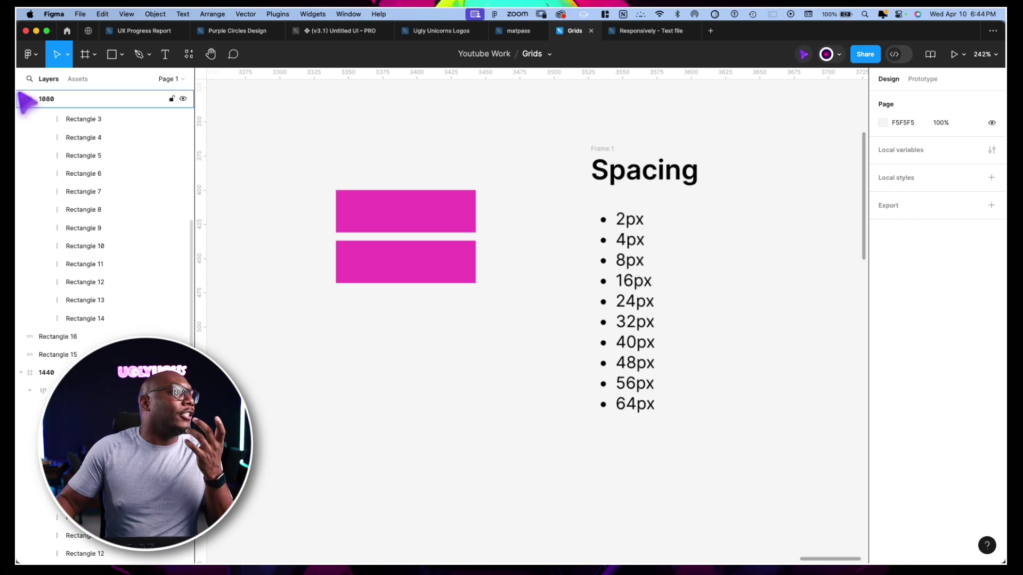
# - Set the big nudge amount to 100 and test it by nudging the lower bar down once
pyautogui.click(82, 14)
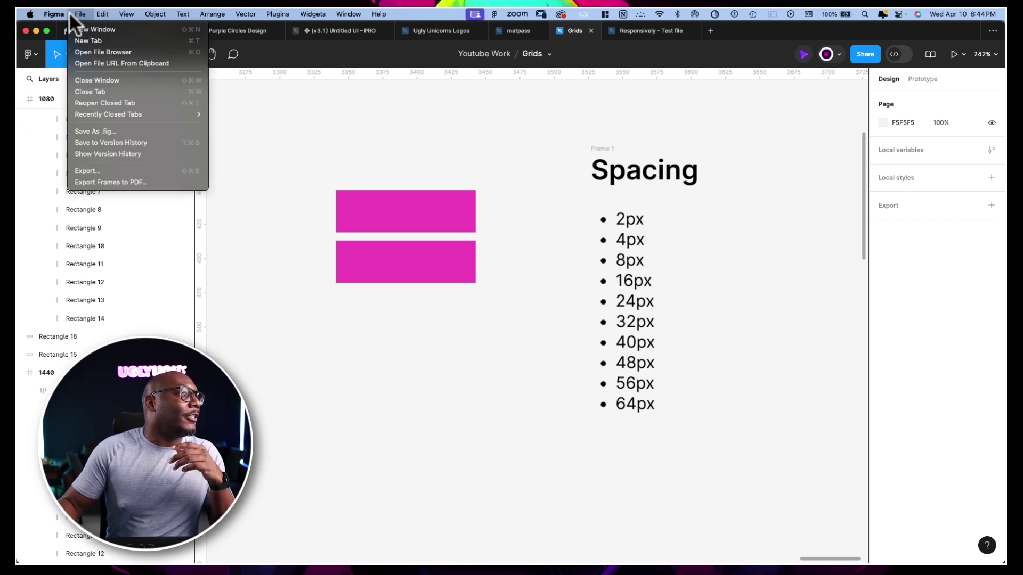
pyautogui.click(60, 13)
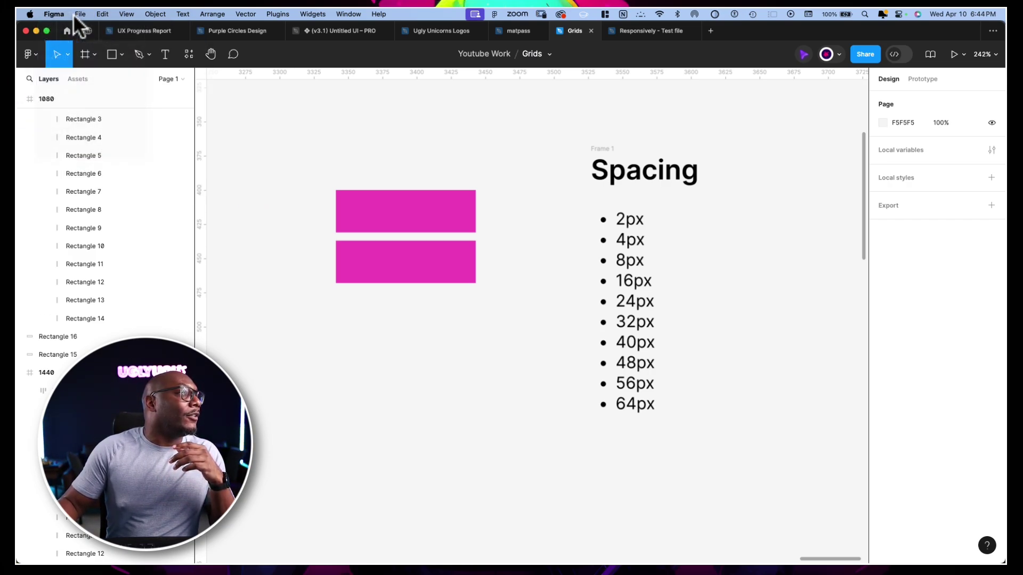
pyautogui.click(33, 53)
pyautogui.moveTo(88, 236)
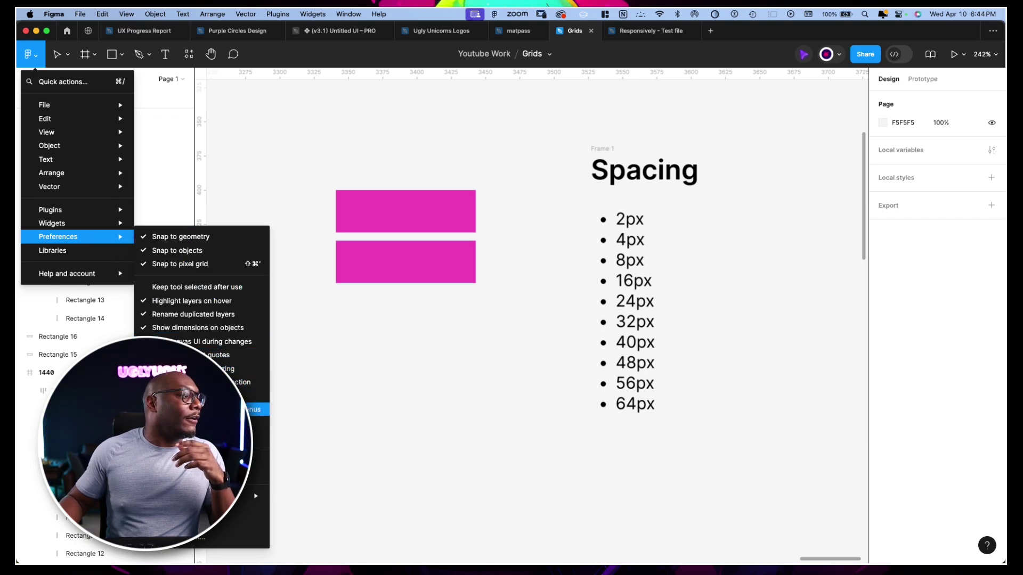
pyautogui.click(177, 539)
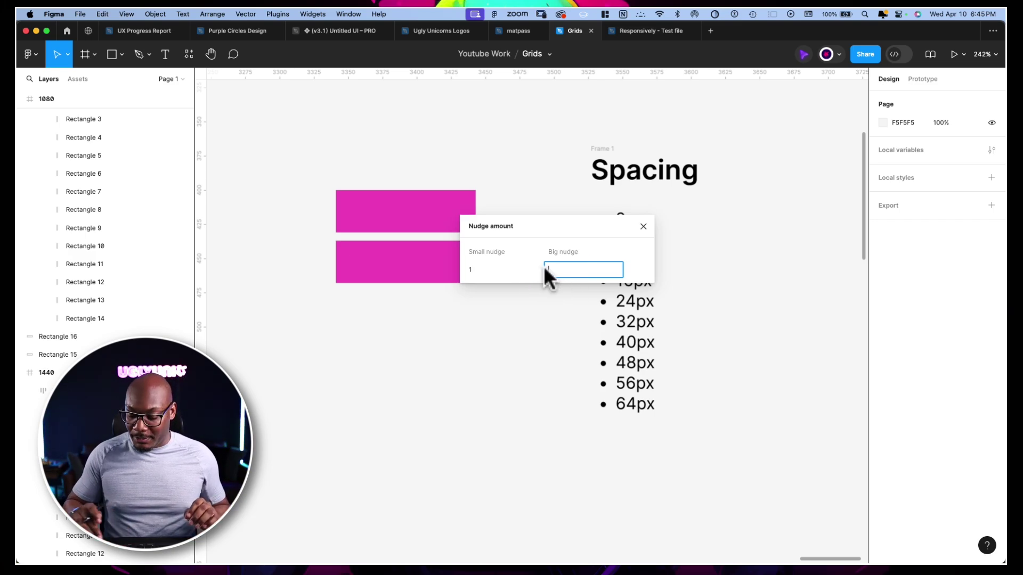
pyautogui.press('Return')
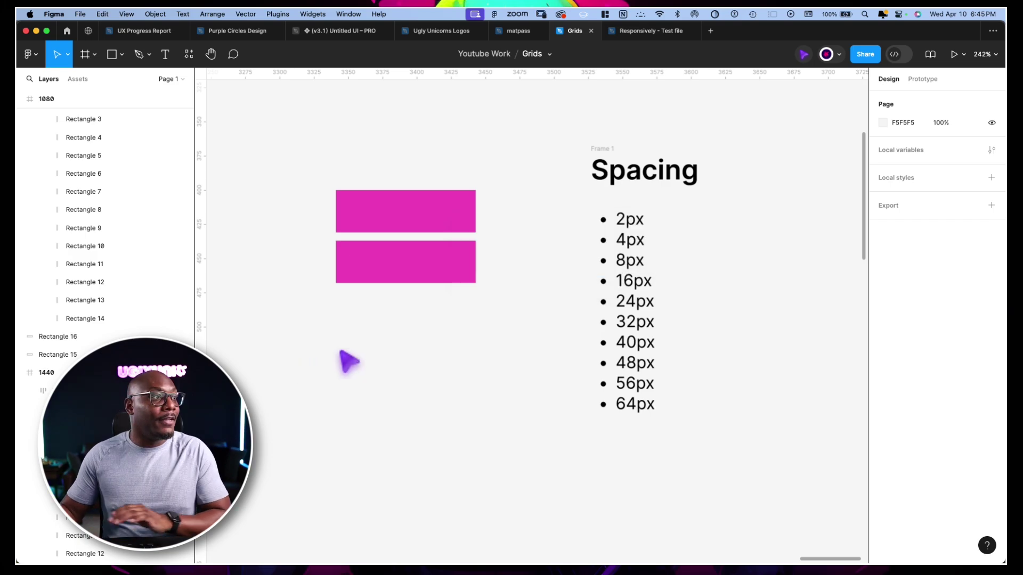
pyautogui.moveTo(410, 282); pyautogui.dragTo(404, 281)
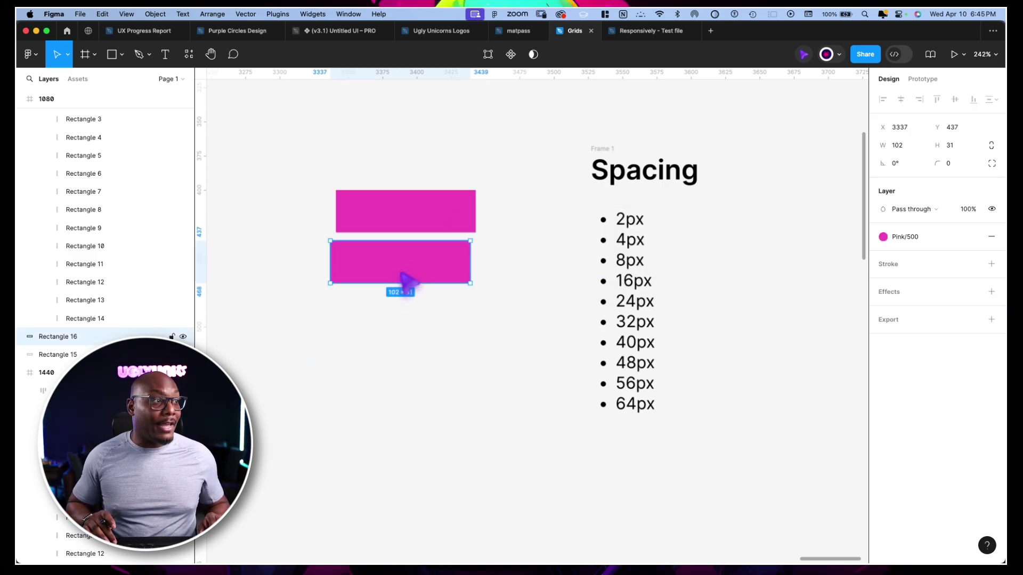
pyautogui.hotkey('shift', 'Down')
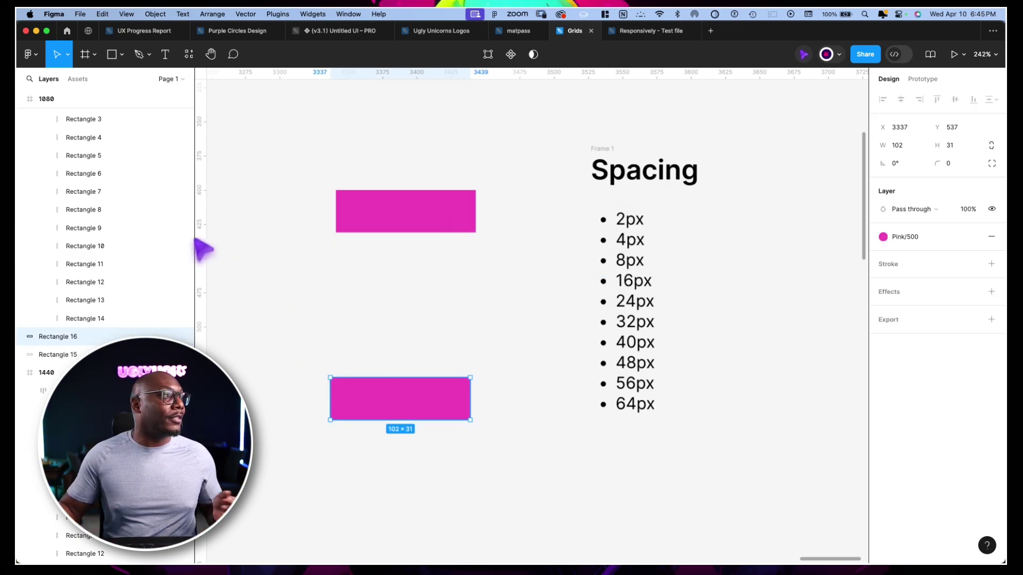
# - Set the big nudge amount to 8 in the nudge preferences
pyautogui.click(39, 55)
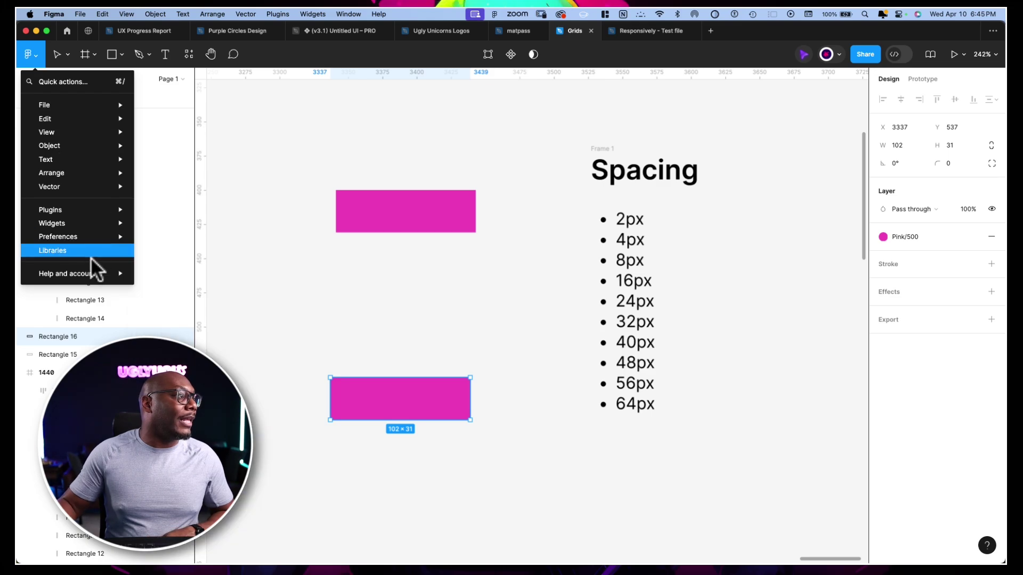
pyautogui.moveTo(82, 239)
pyautogui.click(202, 538)
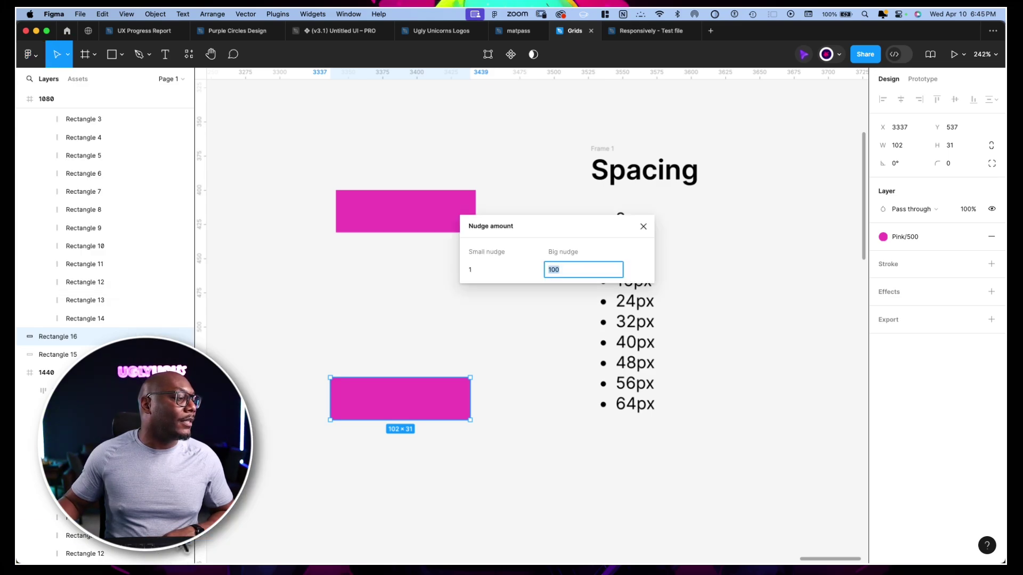
pyautogui.write('8')
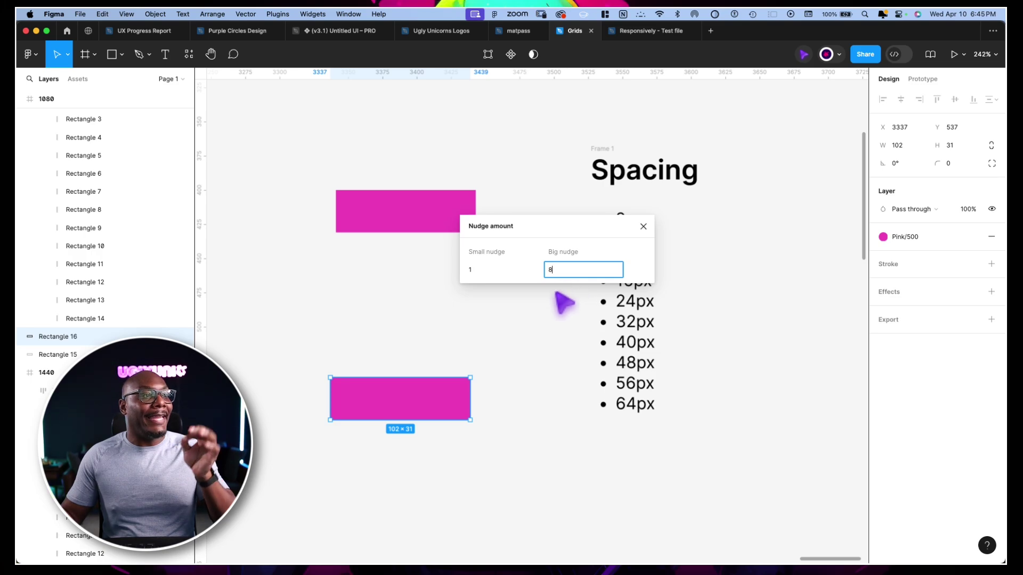
pyautogui.press('Escape')
# - Move the lower bar back near the upper one and nudge it down 24 px in three big nudges
pyautogui.moveTo(379, 400); pyautogui.dragTo(394, 281)
pyautogui.scroll(-3, 411, 283)
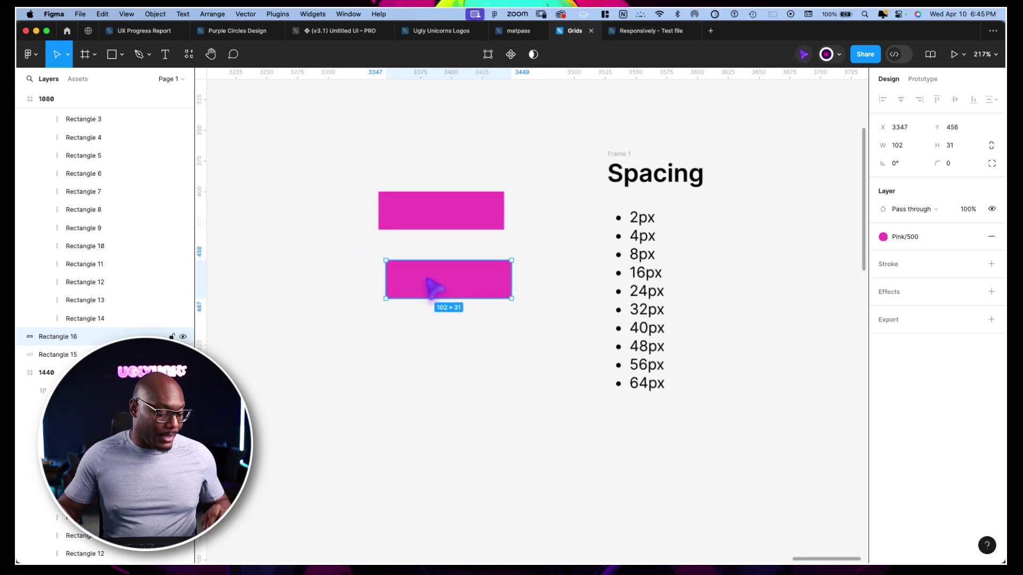
pyautogui.hotkey('shift', 'Down')
pyautogui.hotkey('shift', 'Down')
pyautogui.hotkey('shift', 'Down')
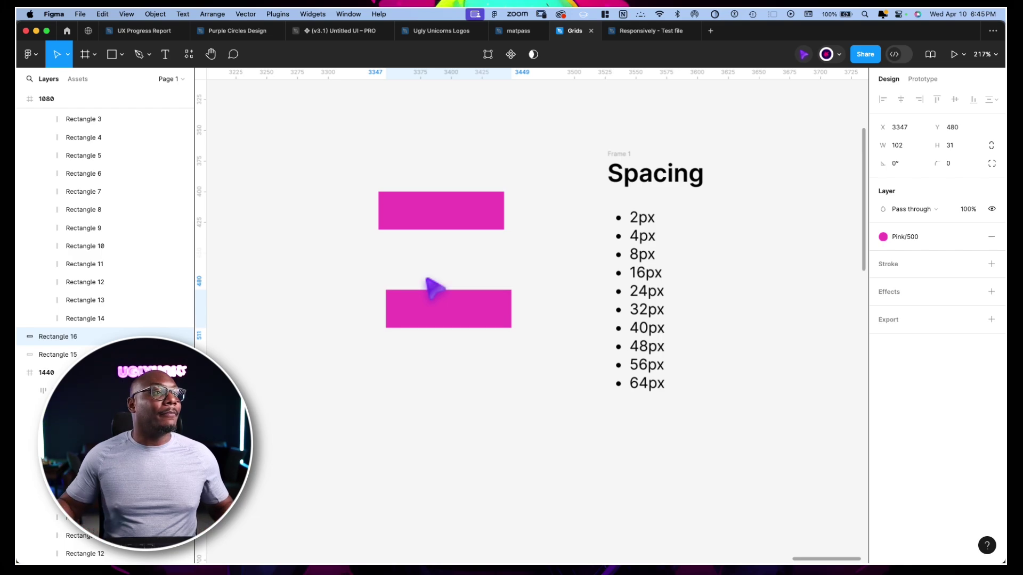
# - Move the original 102 × 31 px bar to the right of the Spacing list and delete its duplicate
pyautogui.hscroll(5, 373, 283)
pyautogui.scroll(2, 372, 282)
pyautogui.click(314, 248)
pyautogui.moveTo(314, 247); pyautogui.dragTo(676, 257)
pyautogui.moveTo(345, 338); pyautogui.dragTo(336, 331)
pyautogui.press('Delete')
# - Resize the pink bar to 2 × 2 px and place it in line with the 2px entry of the Spacing list
pyautogui.click(667, 268)
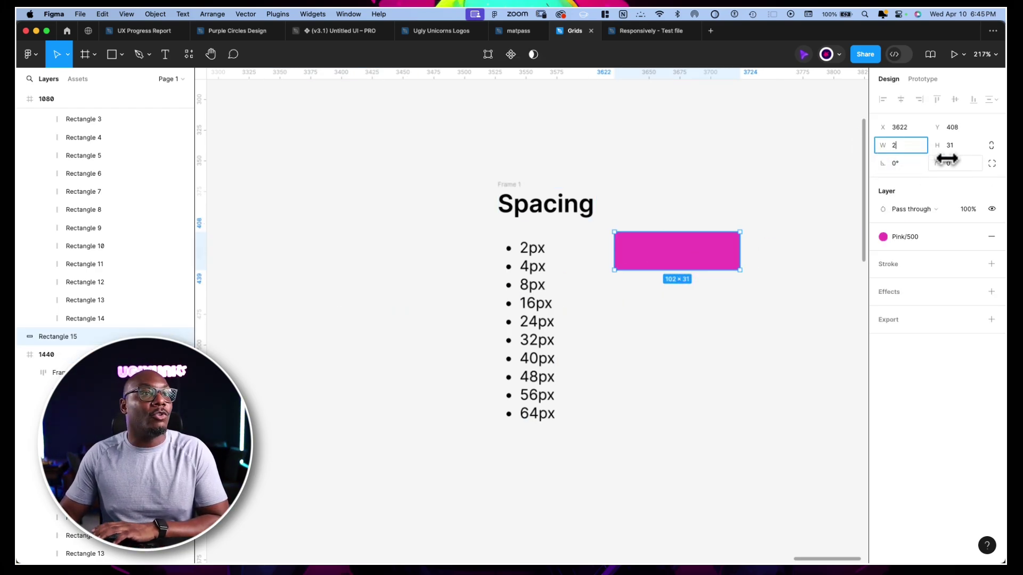
pyautogui.write('2')
pyautogui.press('Return')
pyautogui.press('Escape')
pyautogui.scroll(5, 634, 242)
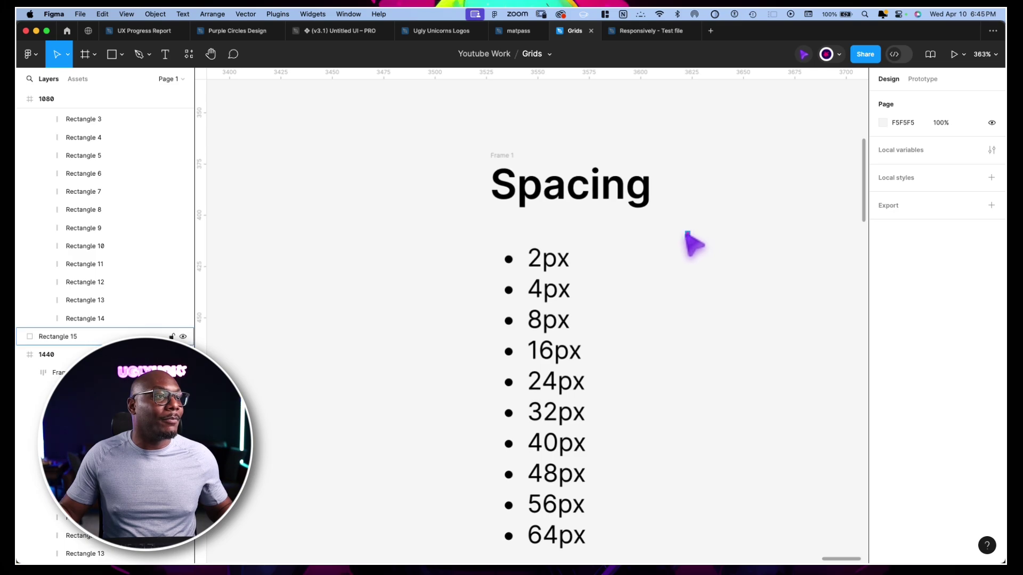
pyautogui.moveTo(686, 233); pyautogui.dragTo(666, 254)
pyautogui.scroll(-2, 721, 242)
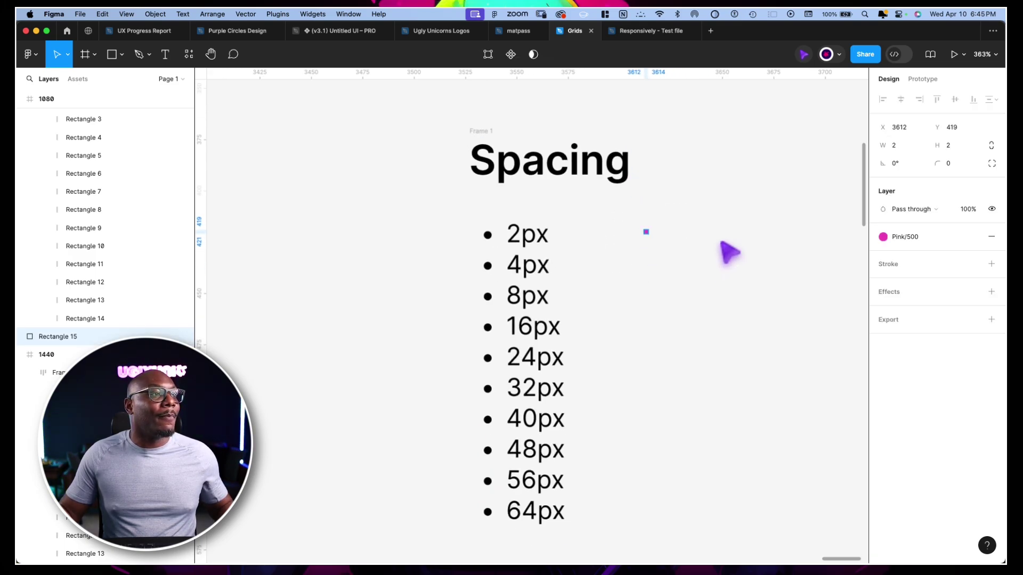
# - Duplicate the 2 px square, resize the copy to 4 × 4 px and place it beside the 4px entry
pyautogui.scroll(-1, 730, 253)
pyautogui.moveTo(625, 214); pyautogui.dragTo(639, 233)
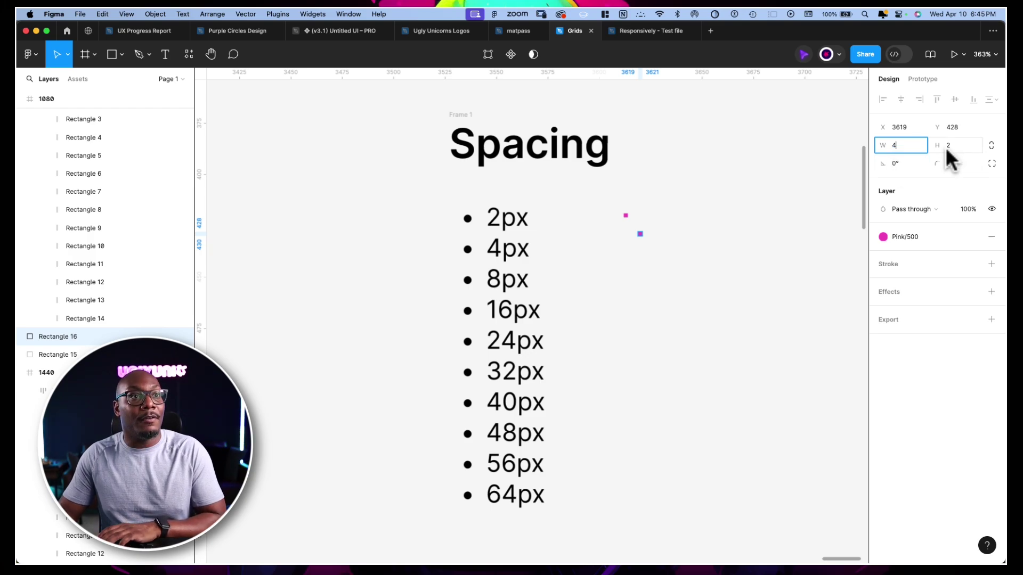
pyautogui.click(893, 146)
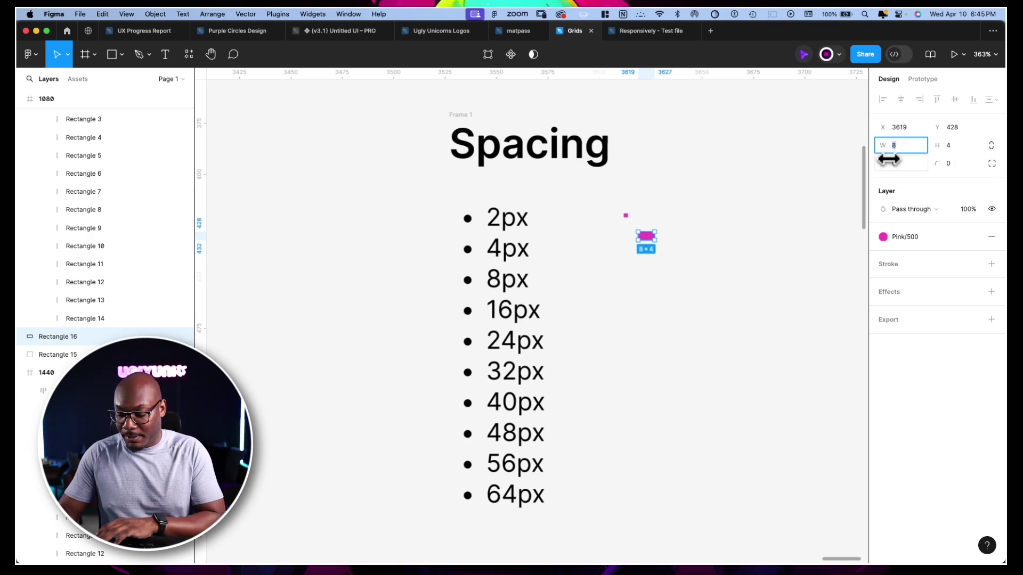
pyautogui.write('4')
pyautogui.press('Return')
pyautogui.click(646, 246)
# - Add two 8 × 8 px squares beneath the 4 px square, one beside the 8px entry and one beside the 16px entry
pyautogui.moveTo(641, 236); pyautogui.dragTo(634, 270)
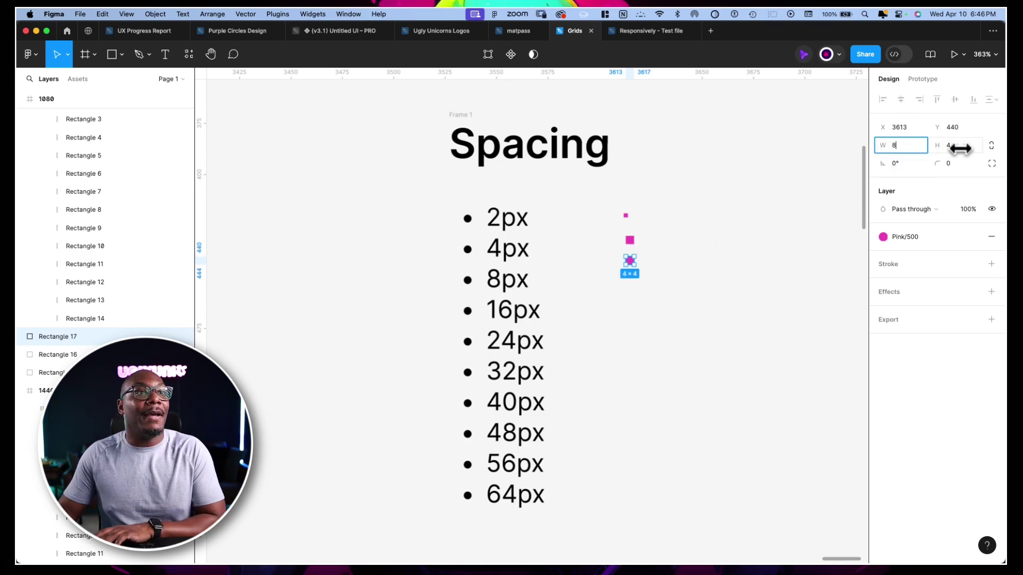
pyautogui.press('Return')
pyautogui.click(634, 273)
pyautogui.click(630, 242)
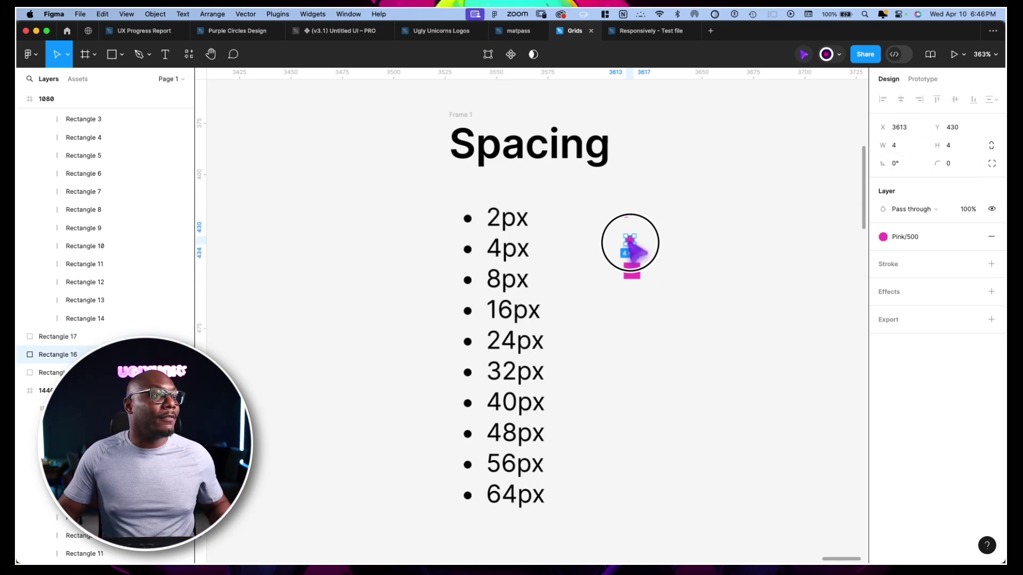
pyautogui.click(633, 270)
pyautogui.moveTo(634, 273); pyautogui.dragTo(643, 319)
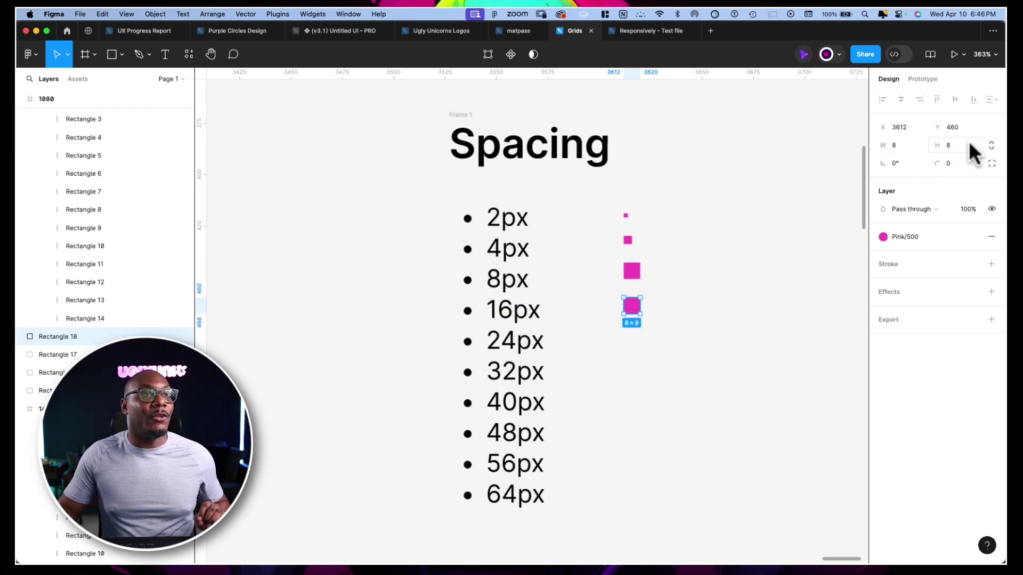
# - Set the line height of the px-values list under the Spacing heading to 40
pyautogui.scroll(-5, 548, 256)
pyautogui.click(525, 247)
pyautogui.scroll(3, 516, 235)
pyautogui.doubleClick(522, 234)
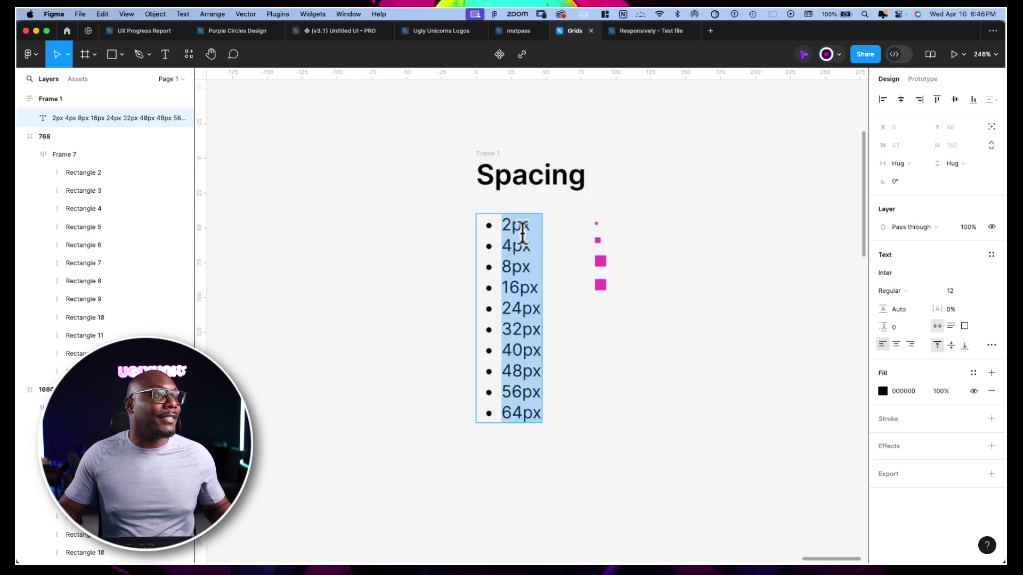
pyautogui.click(912, 309)
pyautogui.press('Up')
pyautogui.press('Up')
pyautogui.press('Up')
pyautogui.press('Up')
pyautogui.press('Up')
pyautogui.press('Up')
pyautogui.press('Up')
pyautogui.press('Up')
pyautogui.press('Up')
pyautogui.press('Up')
pyautogui.press('Up')
pyautogui.press('Up')
pyautogui.press('Up')
pyautogui.press('Up')
pyautogui.press('Up')
pyautogui.press('Up')
pyautogui.press('Up')
pyautogui.press('Up')
pyautogui.press('Up')
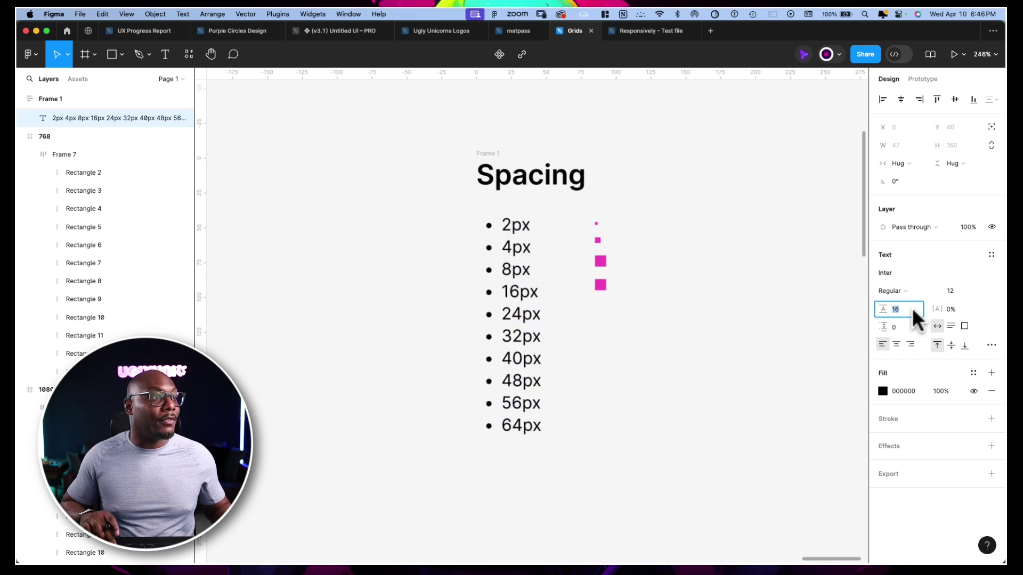
pyautogui.press('Up')
pyautogui.press('Up')
pyautogui.press('Up')
pyautogui.press('Up')
pyautogui.press('Up')
pyautogui.press('Up')
pyautogui.press('Up')
pyautogui.press('Up')
pyautogui.press('Up')
pyautogui.press('Up')
pyautogui.press('Up')
pyautogui.press('Up')
pyautogui.press('Up')
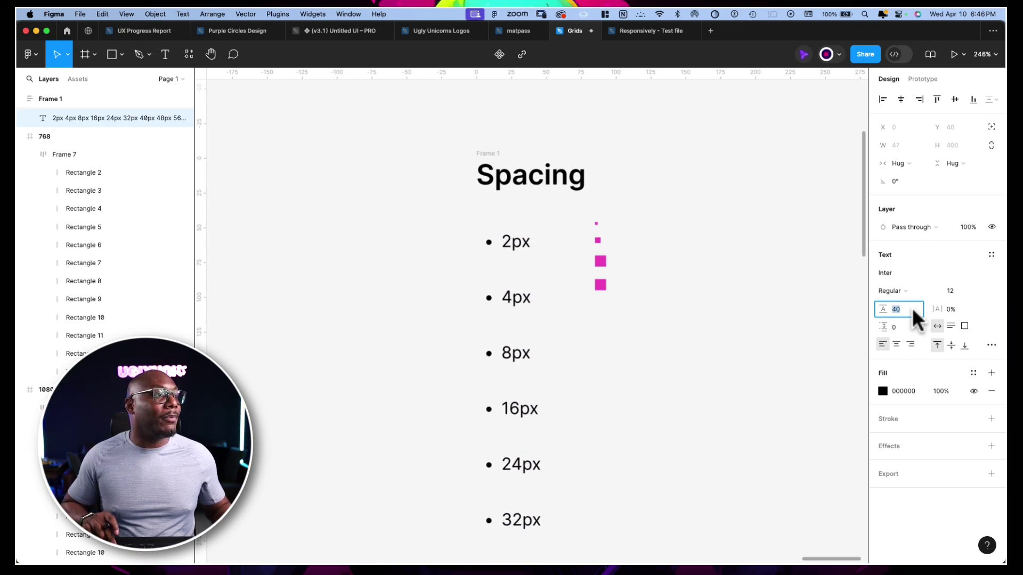
# - Complete the pink squares beside the list entries up to 64px and distribute them with even vertical spacing
pyautogui.click(673, 209)
pyautogui.scroll(5, 507, 273)
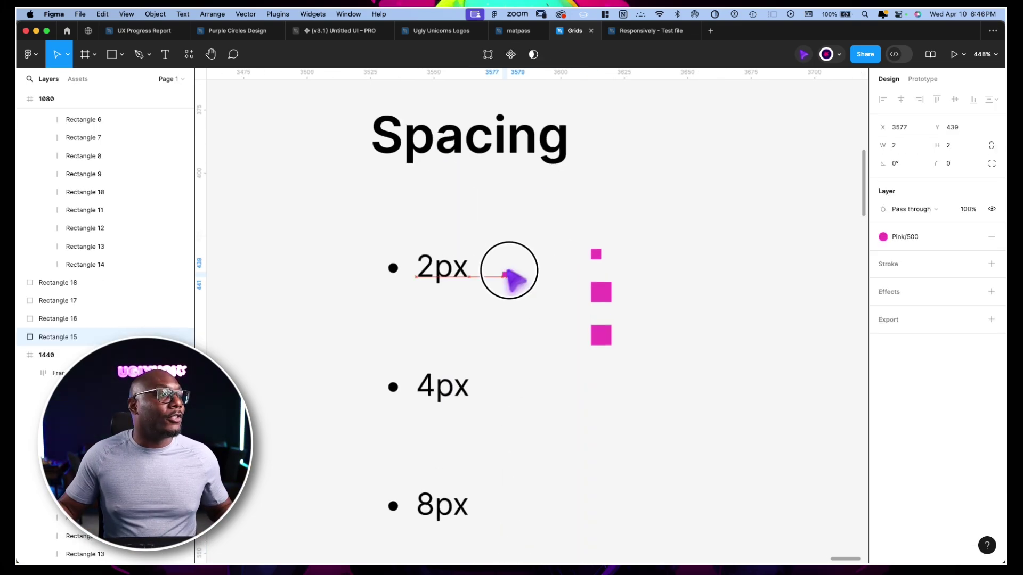
pyautogui.scroll(-5, 507, 274)
pyautogui.write('40')
pyautogui.press('Return')
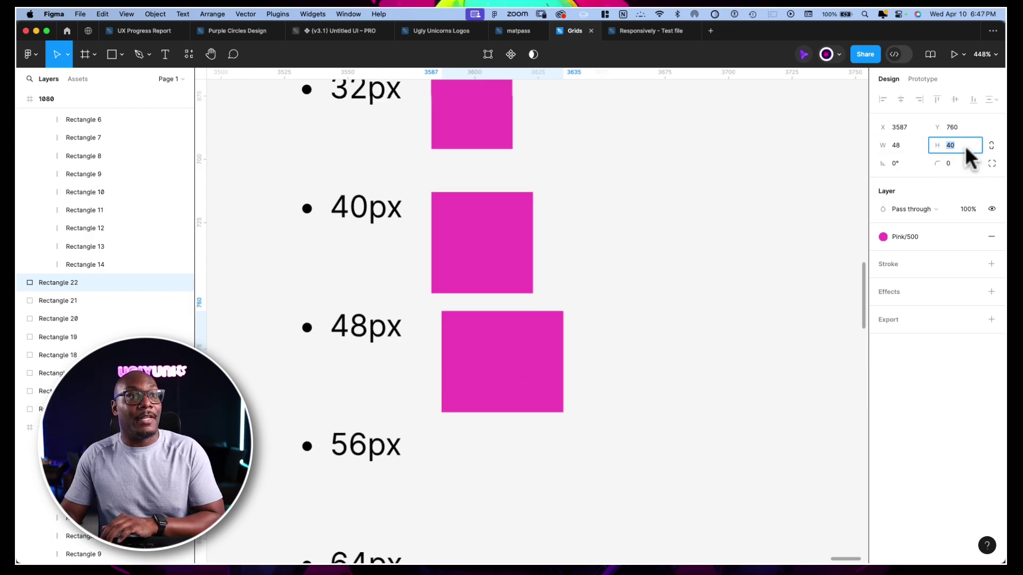
pyautogui.click(992, 100)
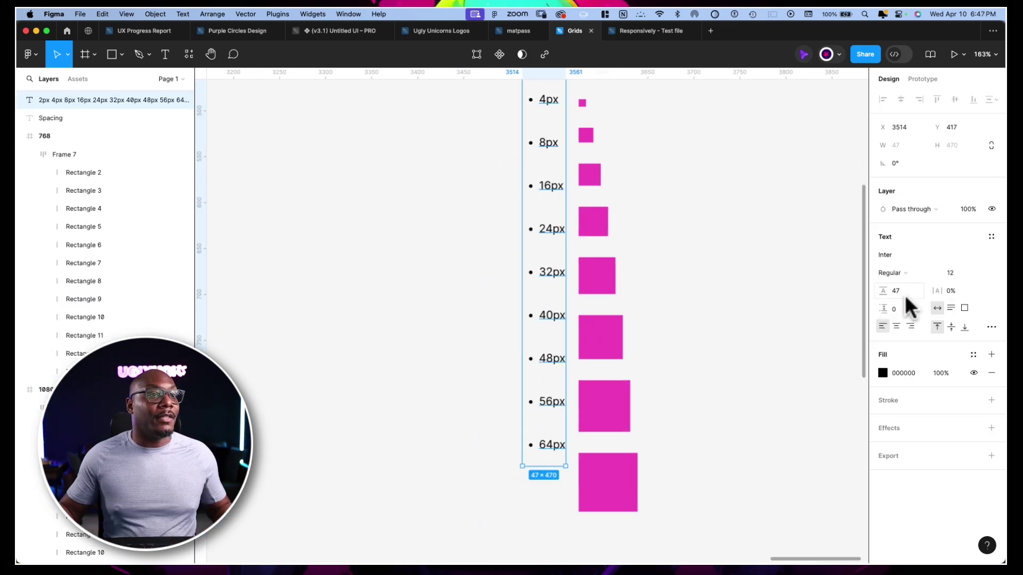
# - Spread the list entries to suit the larger squares and move the pink squares from 64 px up to 8 px beside their entries
pyautogui.click(605, 267)
pyautogui.scroll(-5, 537, 325)
pyautogui.scroll(3, 556, 243)
pyautogui.click(556, 243)
pyautogui.scroll(2, 556, 243)
pyautogui.click(554, 209)
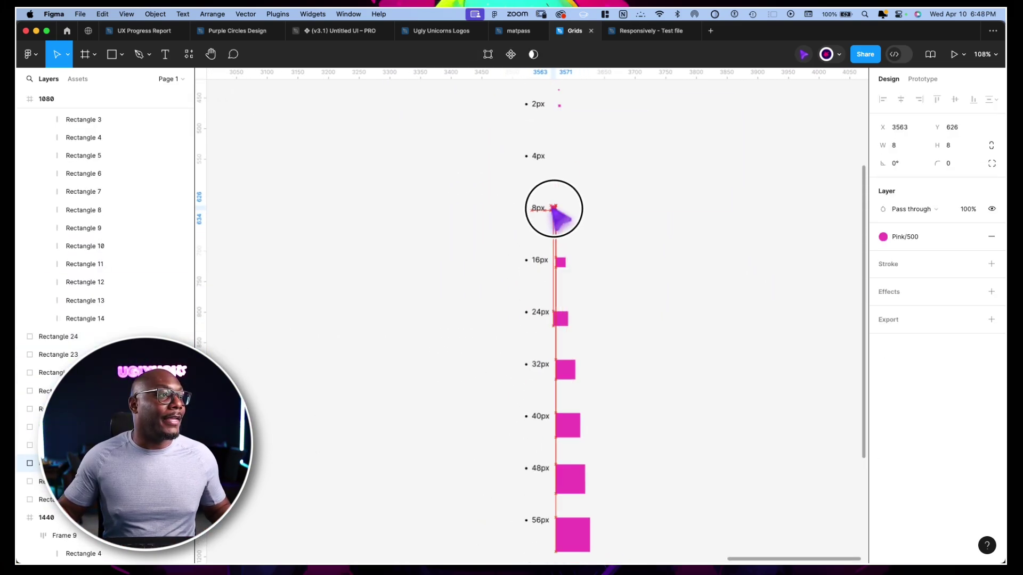
pyautogui.moveTo(557, 215); pyautogui.dragTo(559, 214)
pyautogui.scroll(3, 570, 203)
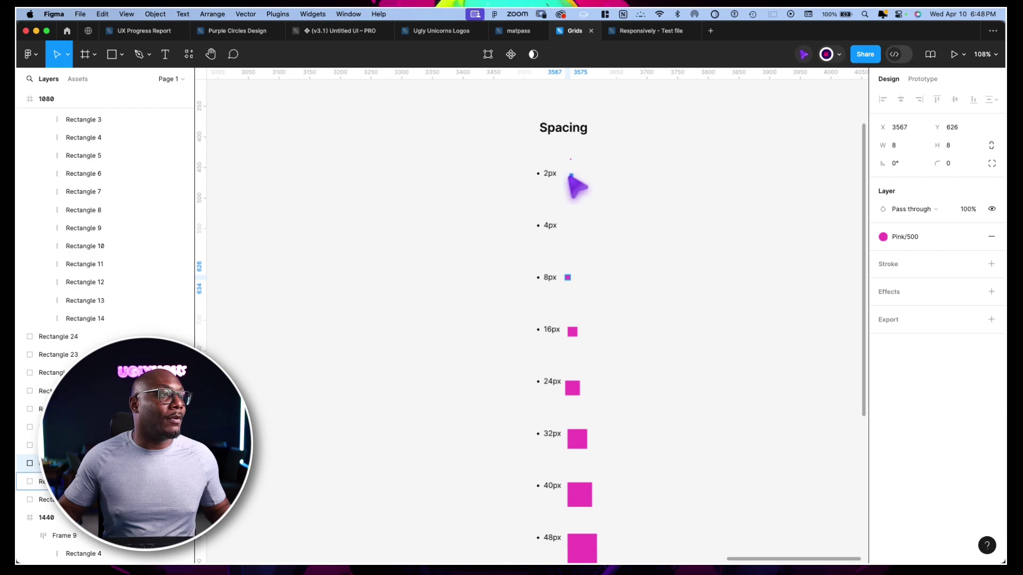
# - Move the 4 px square beside the 4px entry and the 2 px square beside the 2px entry
pyautogui.moveTo(569, 176); pyautogui.dragTo(568, 228)
pyautogui.moveTo(571, 160); pyautogui.dragTo(572, 178)
pyautogui.click(604, 157)
pyautogui.scroll(-2, 608, 160)
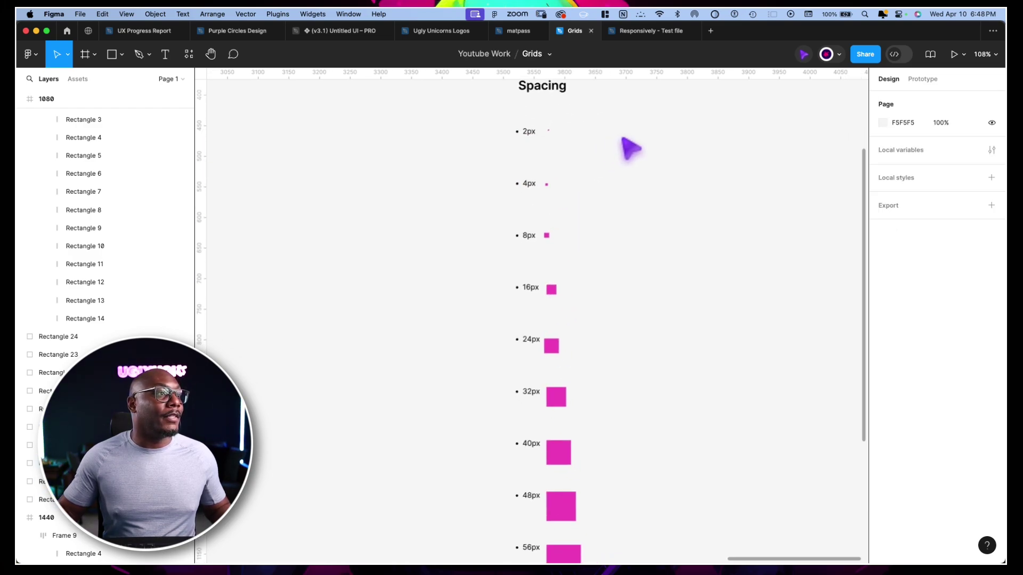
# - Select all the pink squares from 2 px to 64 px and align their left edges
pyautogui.scroll(-5, 631, 148)
pyautogui.moveTo(630, 130); pyautogui.dragTo(580, 443)
pyautogui.press('Escape')
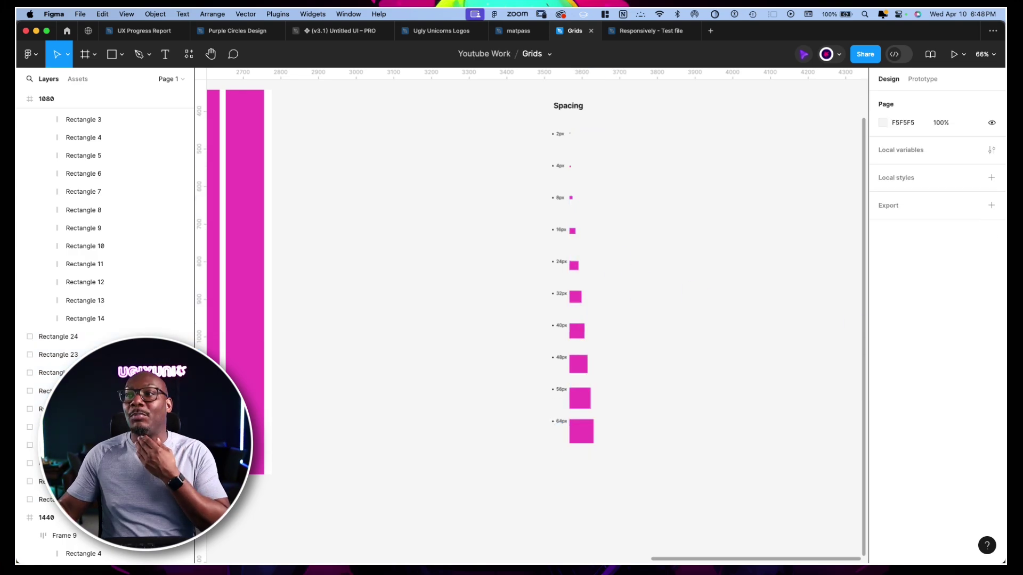